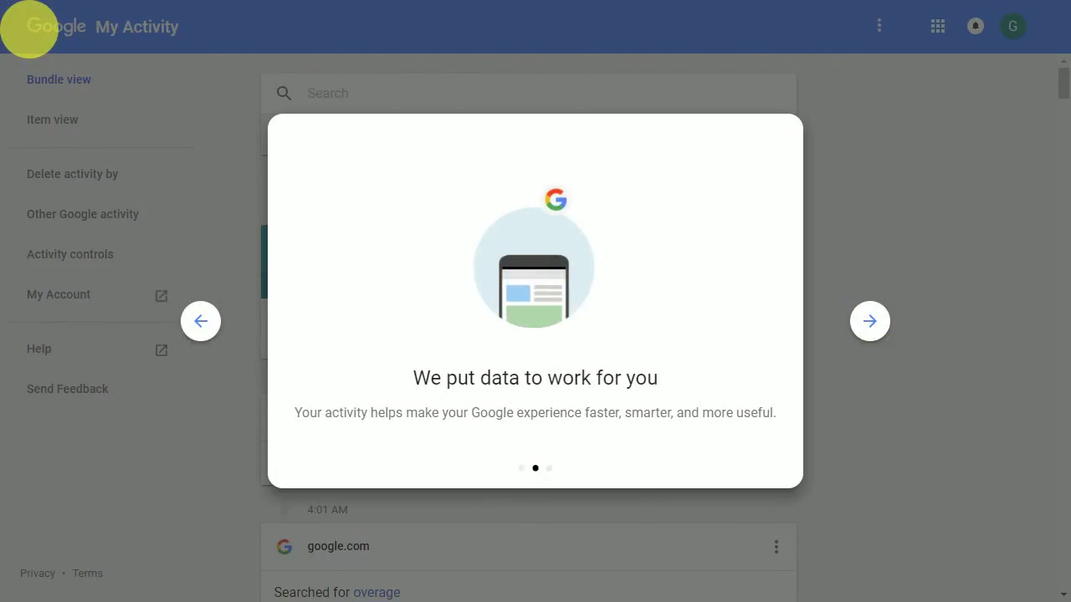
# Skip to the end of the welcome tour and open Manage your Google activity, scrolling to Review activity
pyautogui.click(869, 323)
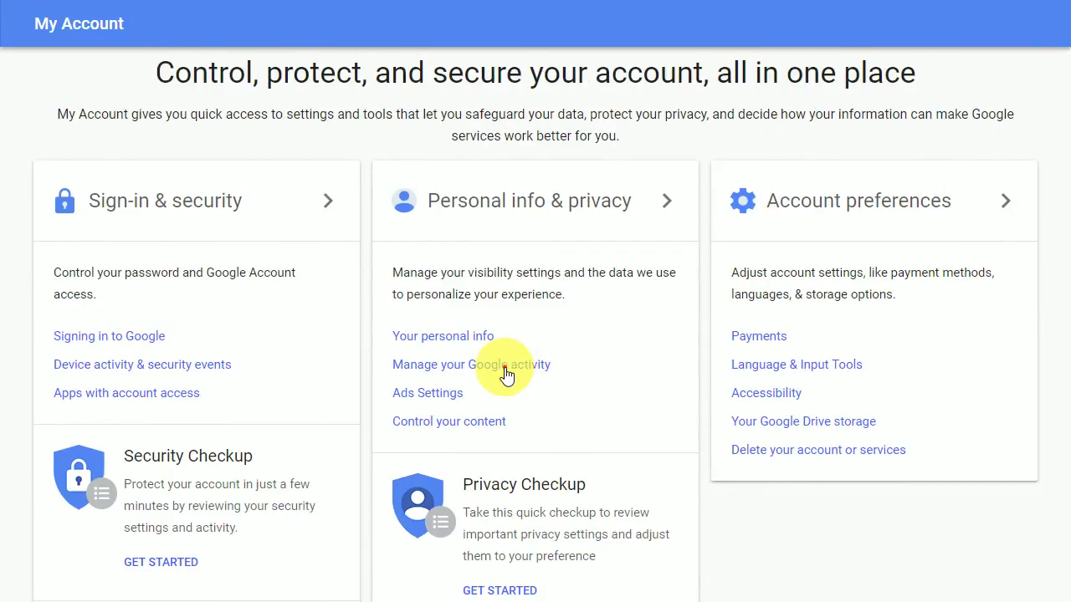
pyautogui.click(506, 368)
pyautogui.scroll(-2, 505, 374)
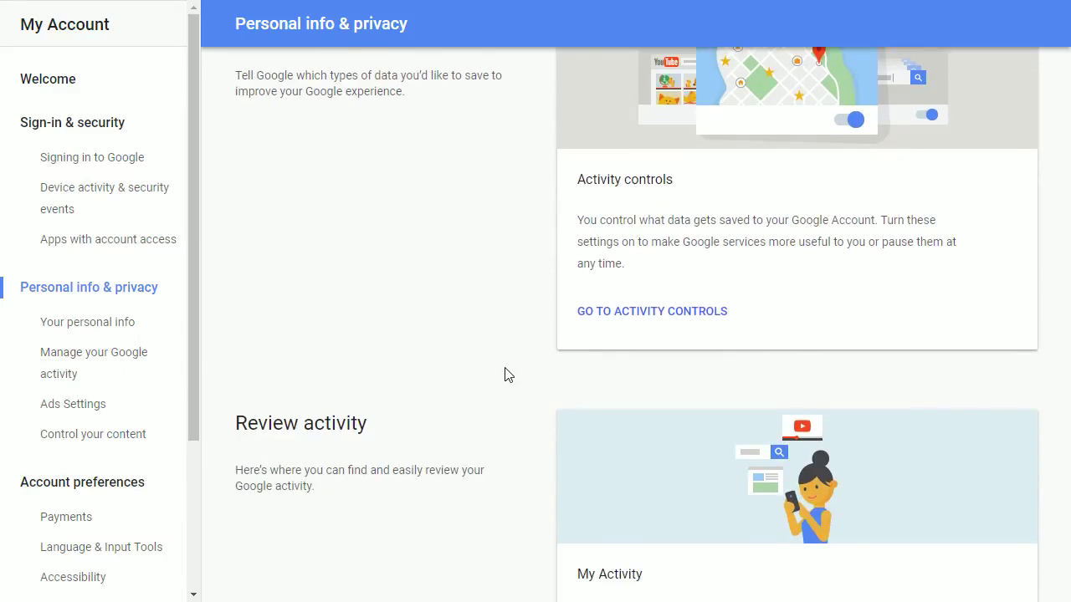
pyautogui.scroll(-3, 504, 374)
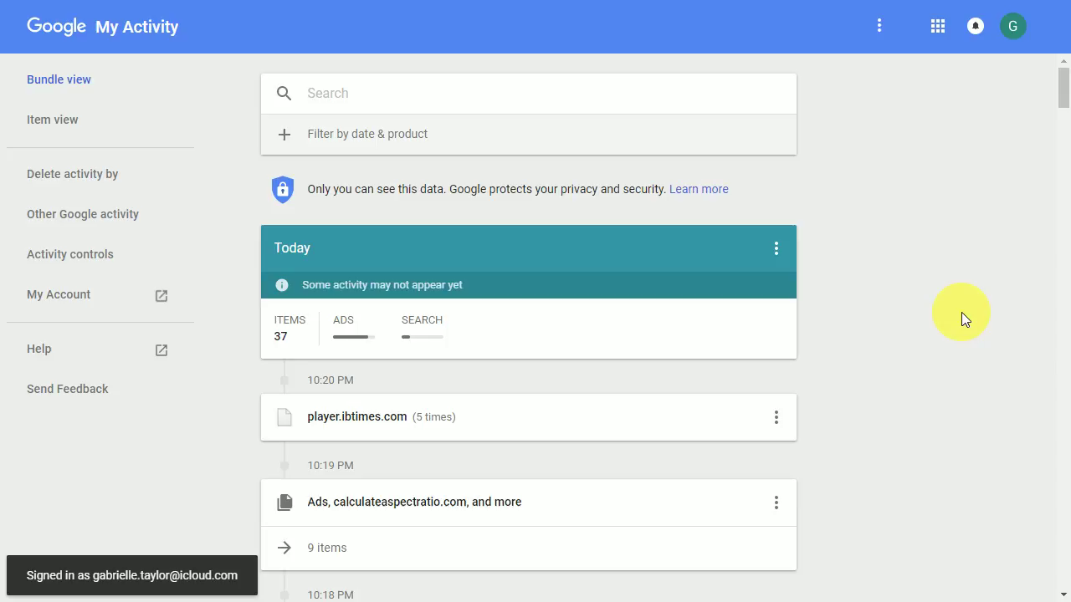
pyautogui.scroll(-3, 962, 313)
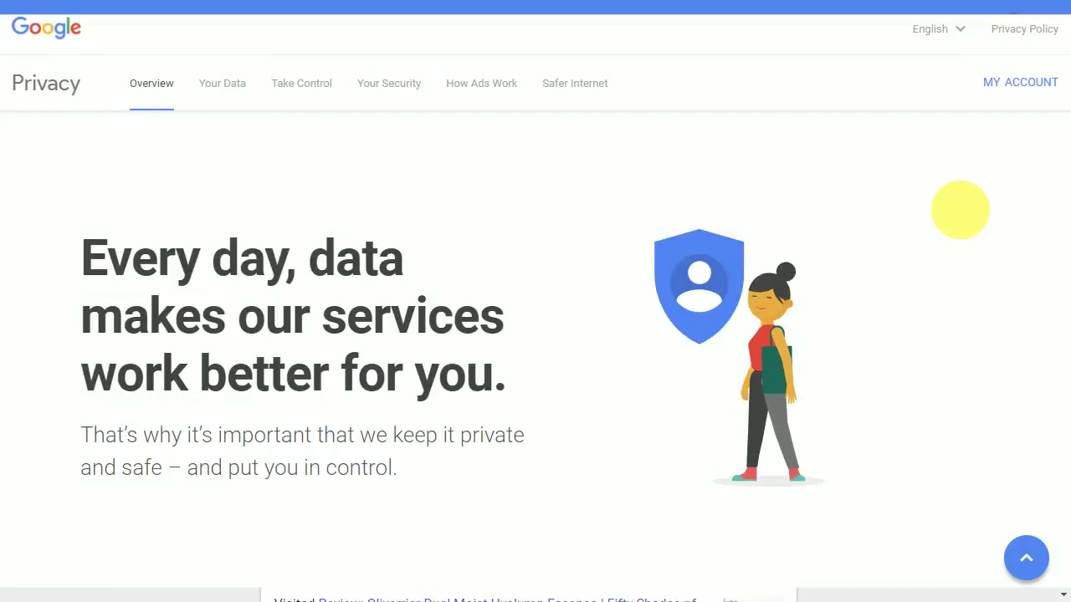
pyautogui.scroll(-5, 961, 213)
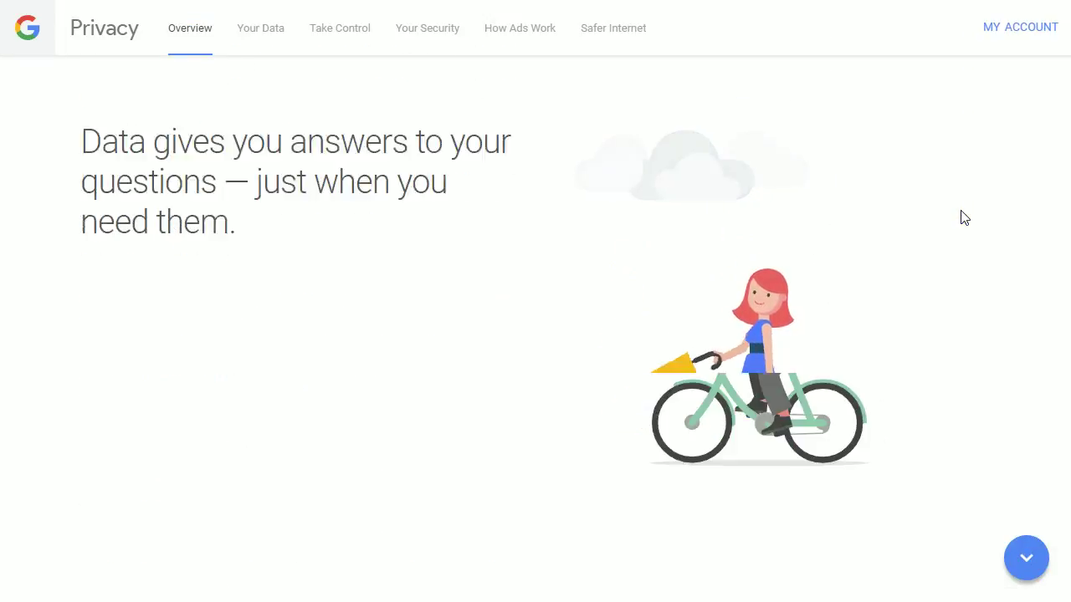
pyautogui.scroll(-3, 965, 218)
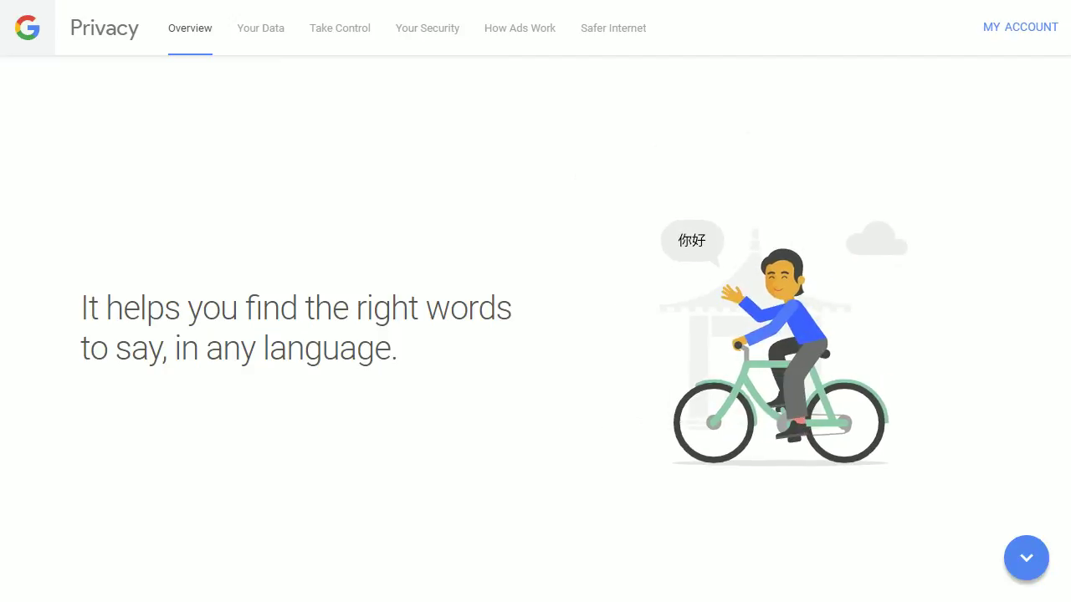
pyautogui.scroll(-3, 961, 217)
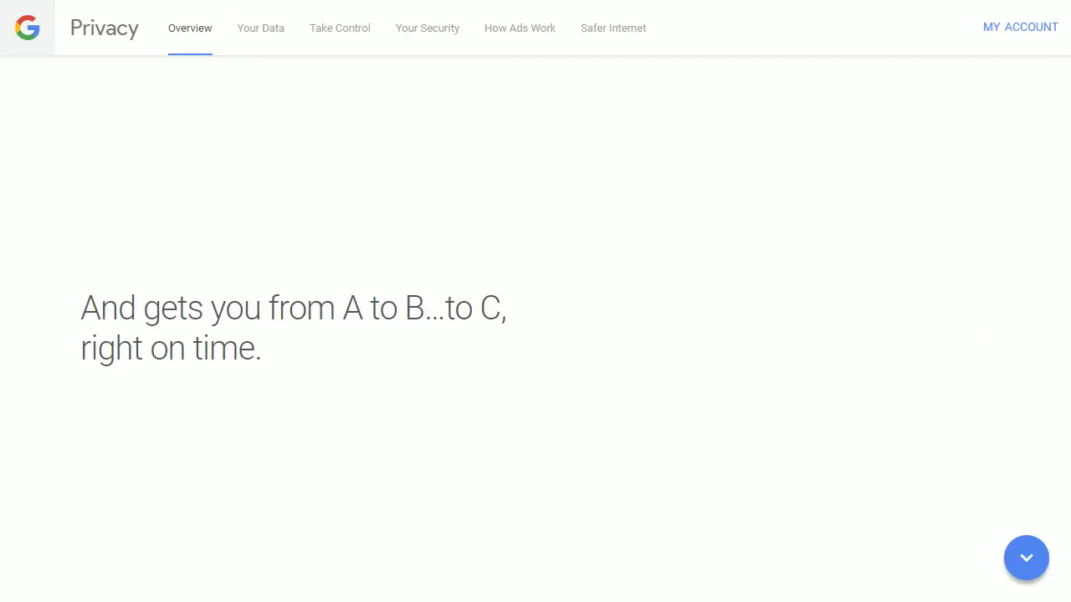
pyautogui.scroll(-3, 962, 217)
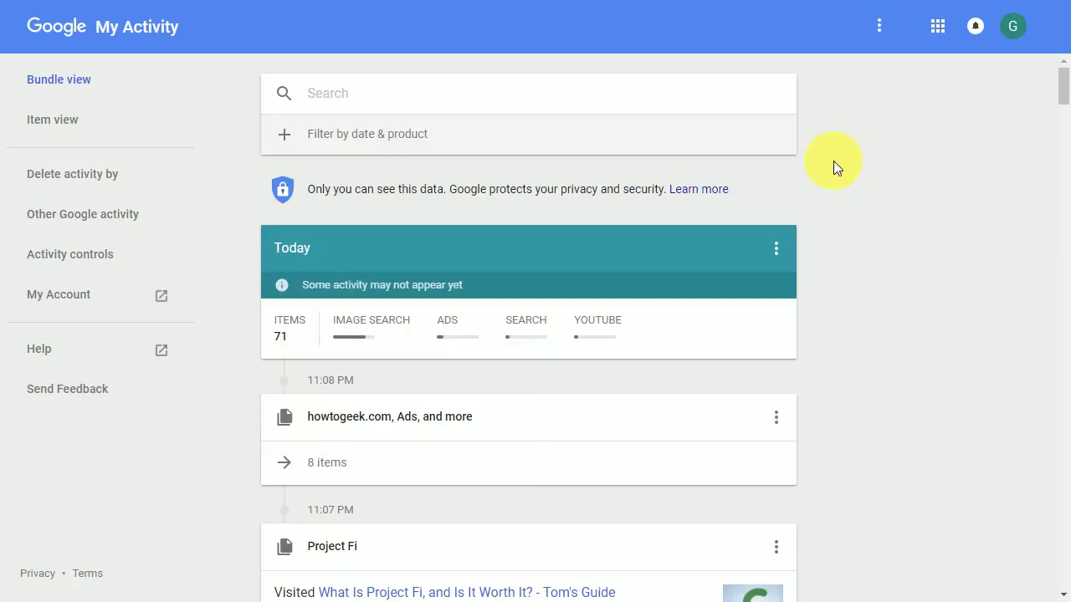
# Switch the history from bundles to Item view and scroll through the individual entries
pyautogui.scroll(-5, 834, 165)
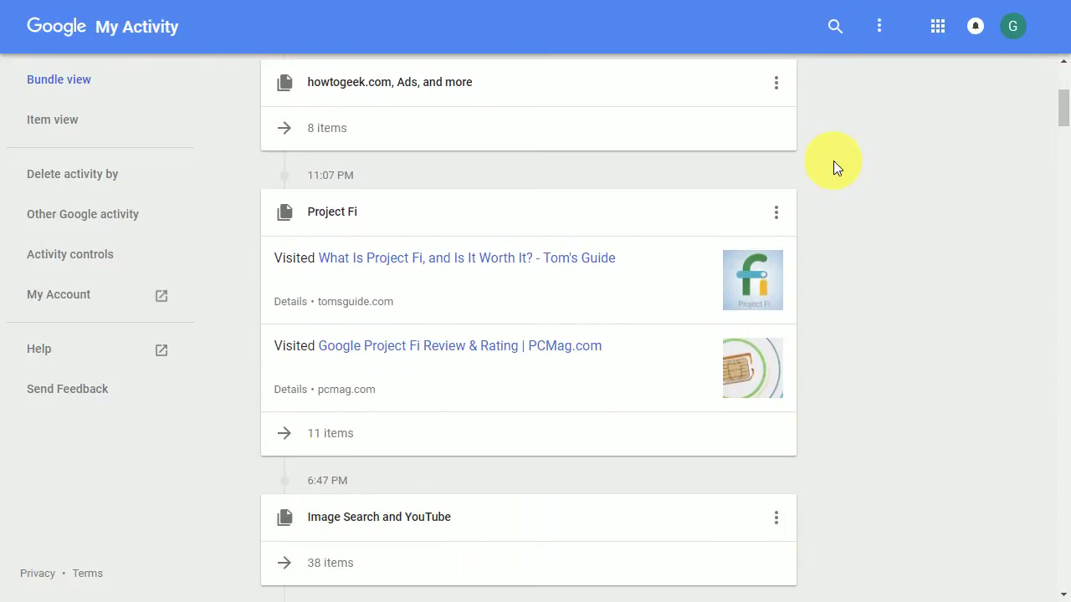
pyautogui.scroll(-3, 835, 168)
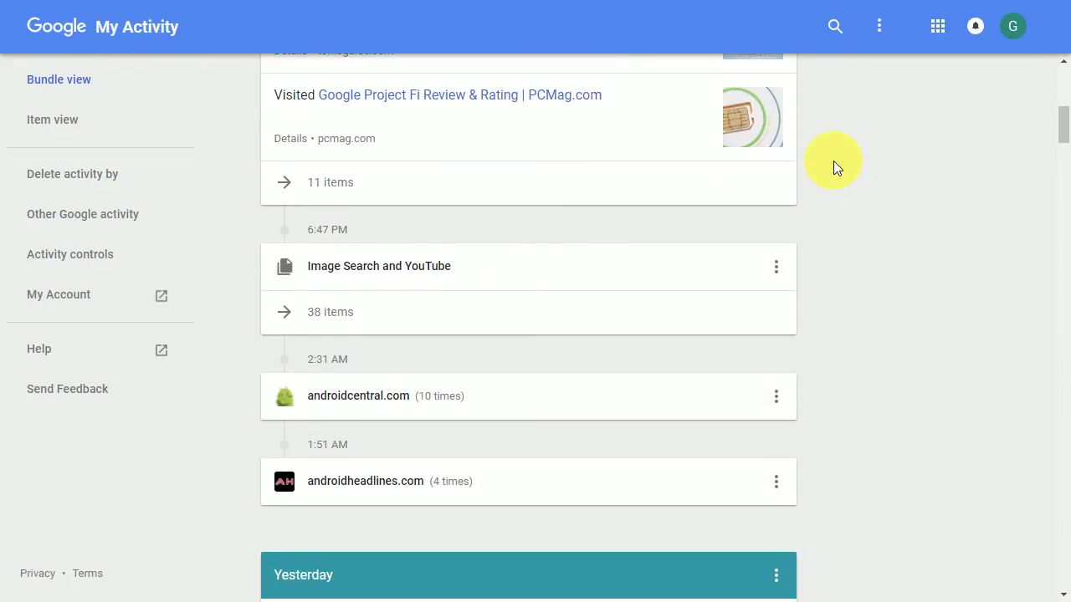
pyautogui.scroll(-4, 833, 161)
pyautogui.scroll(-4, 833, 167)
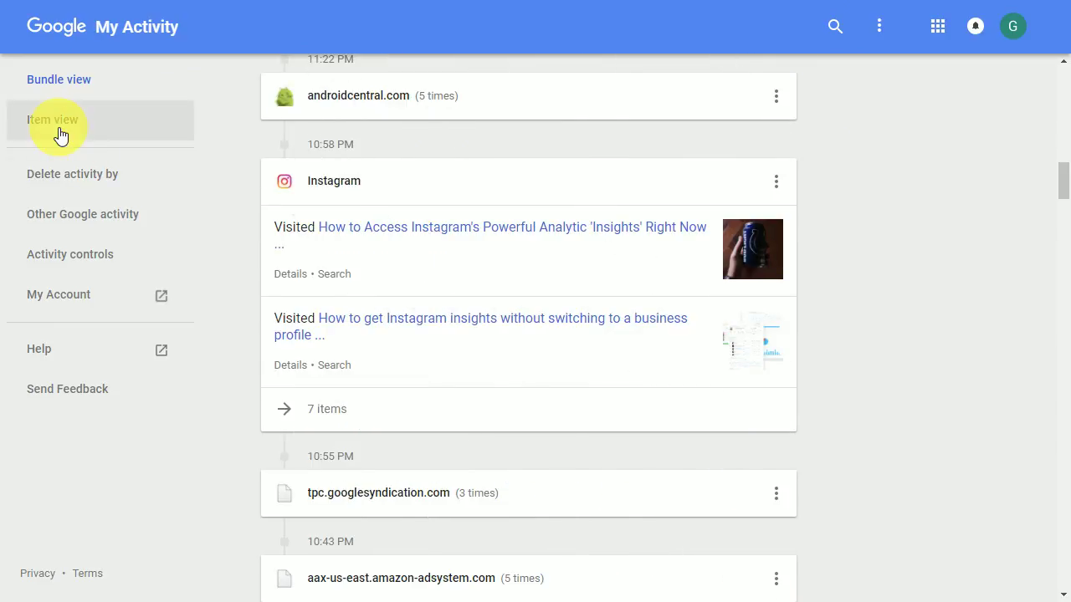
pyautogui.click(60, 133)
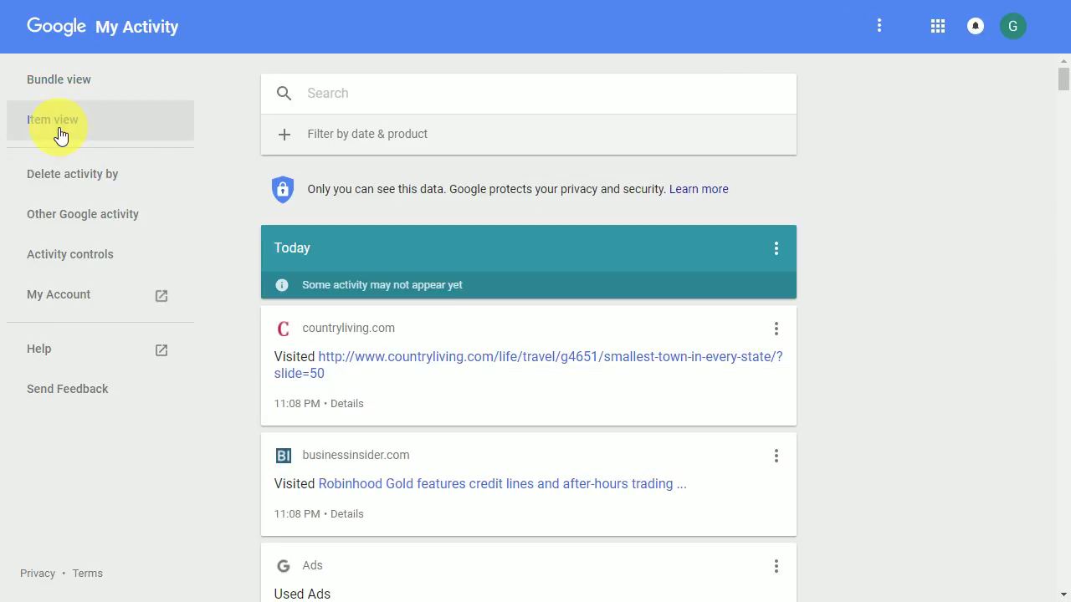
pyautogui.scroll(-3, 849, 230)
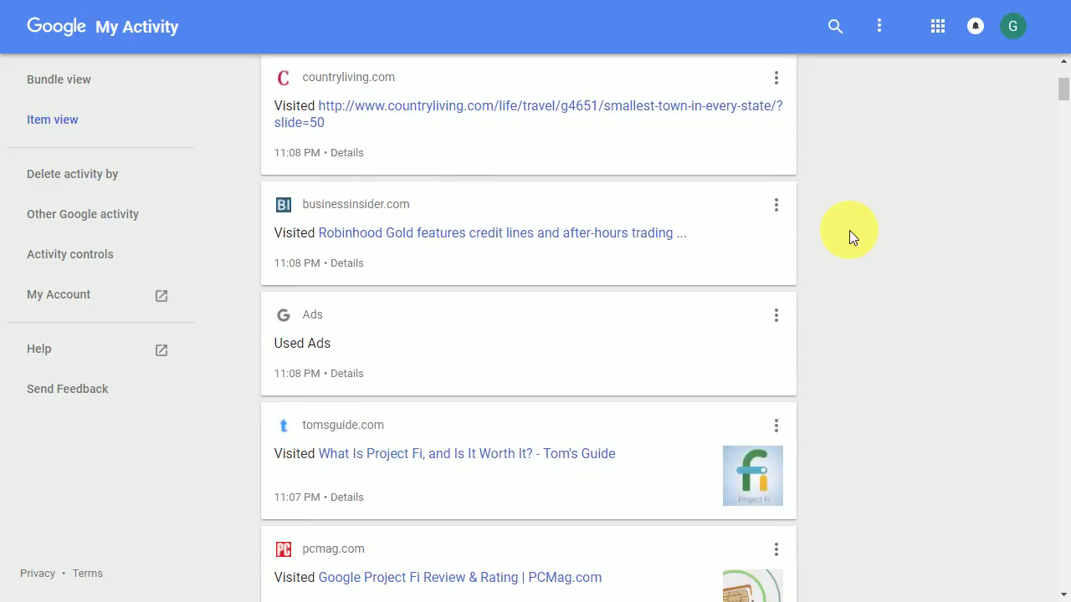
pyautogui.scroll(-3, 849, 230)
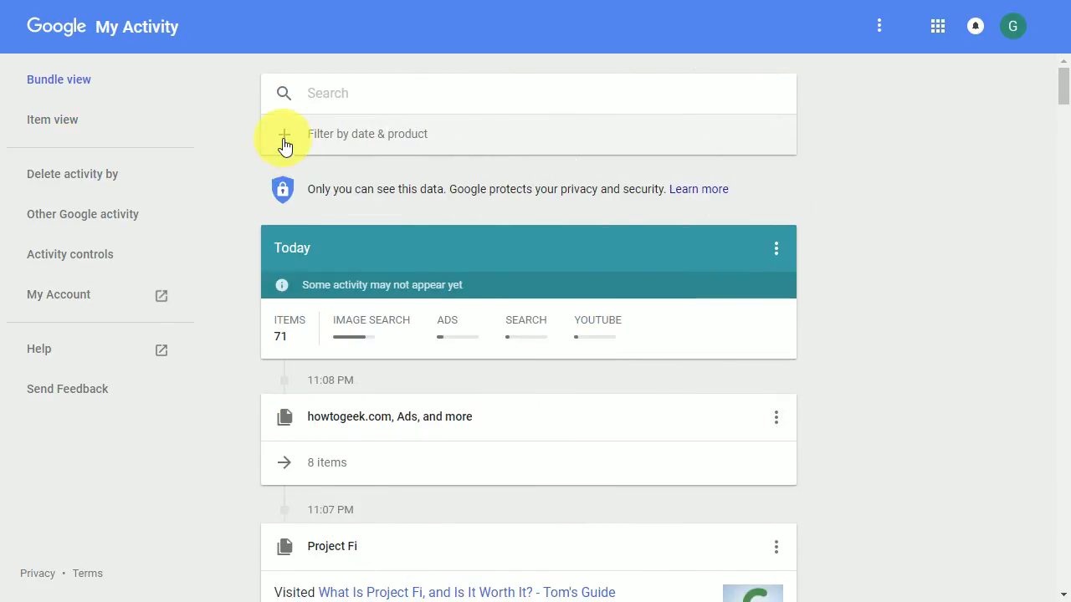
# Filter activity to Yesterday, clear All products, include Image Search, and run the search
pyautogui.click(284, 145)
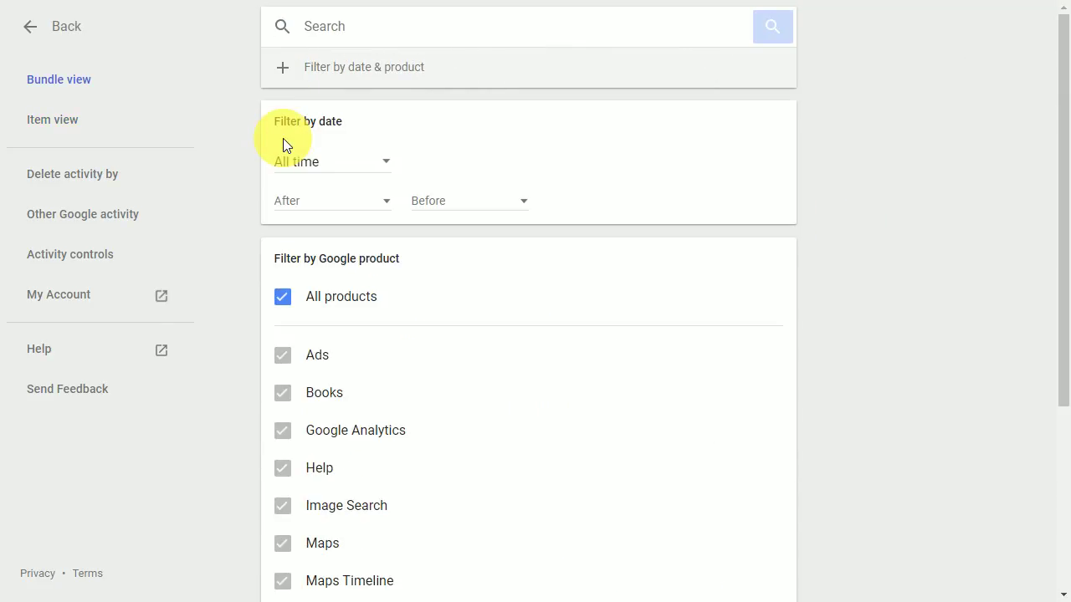
pyautogui.click(387, 166)
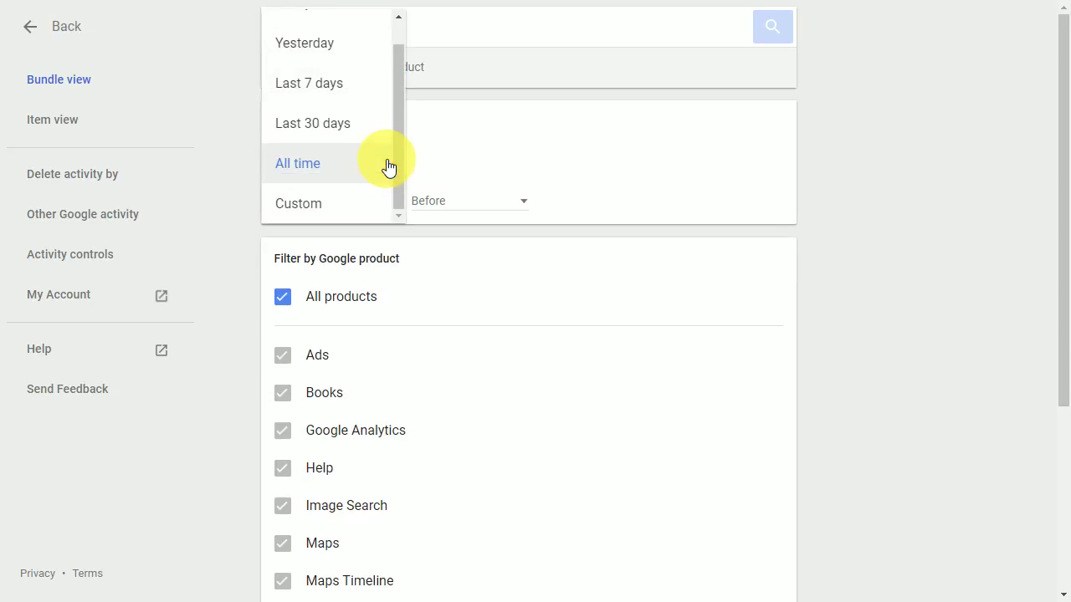
pyautogui.click(344, 47)
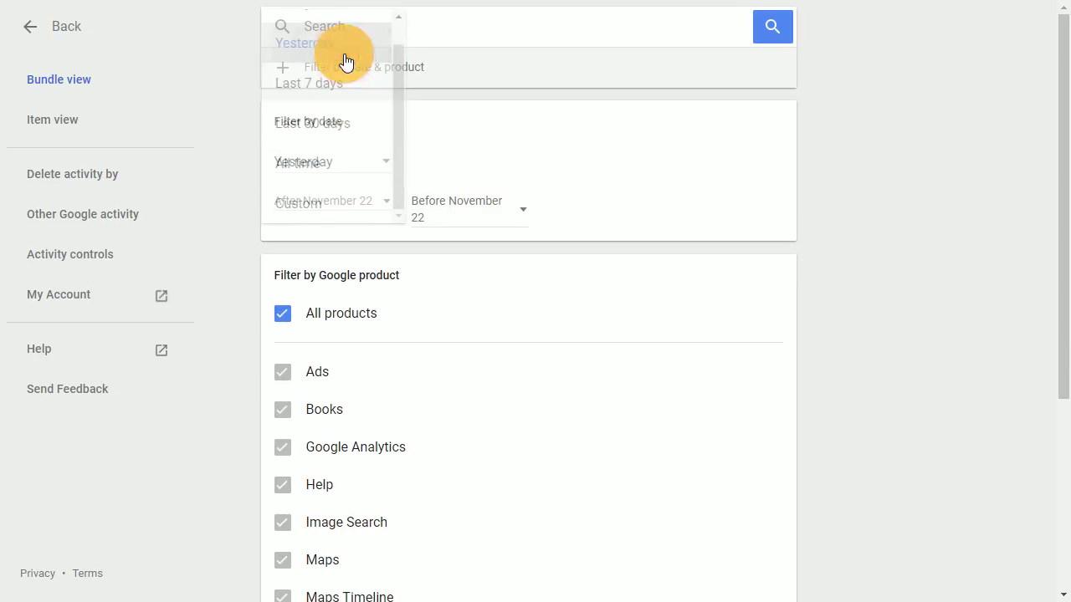
pyautogui.click(351, 318)
pyautogui.scroll(-2, 356, 322)
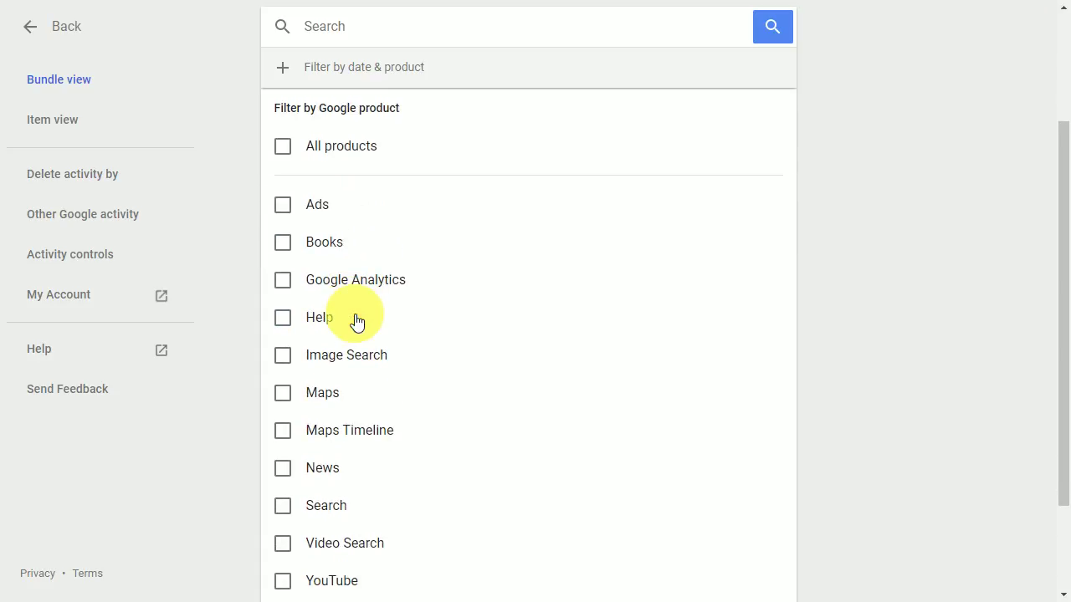
pyautogui.scroll(-3, 355, 322)
pyautogui.click(280, 229)
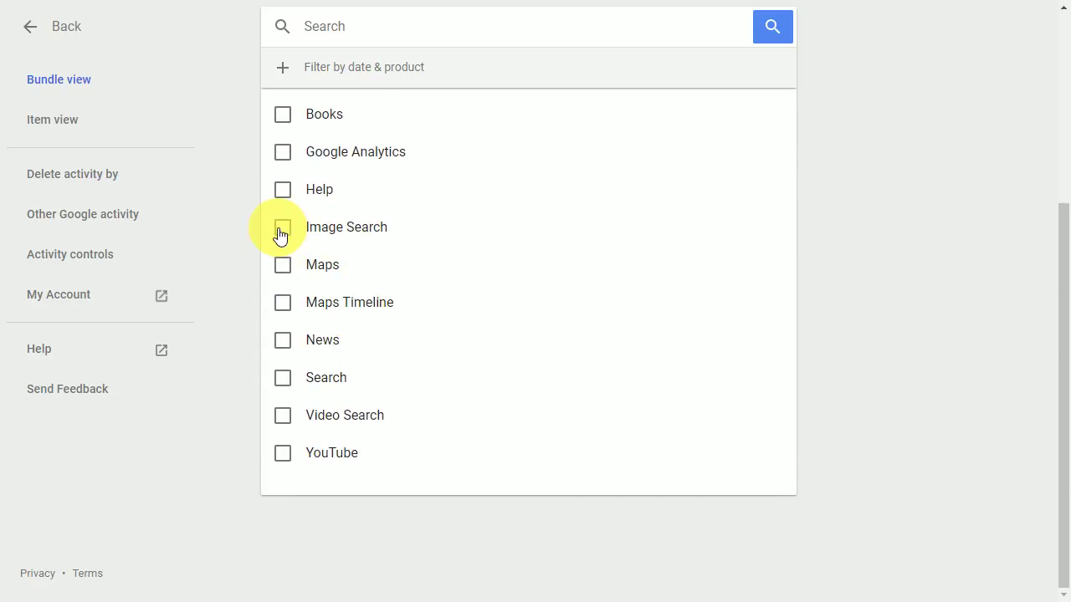
pyautogui.click(774, 33)
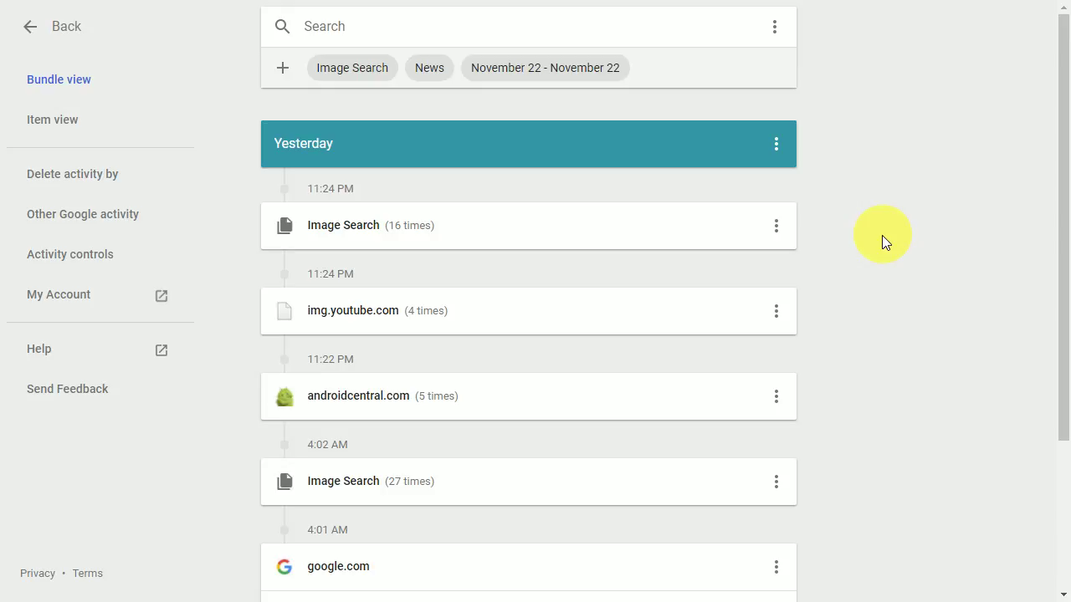
pyautogui.scroll(-3, 881, 235)
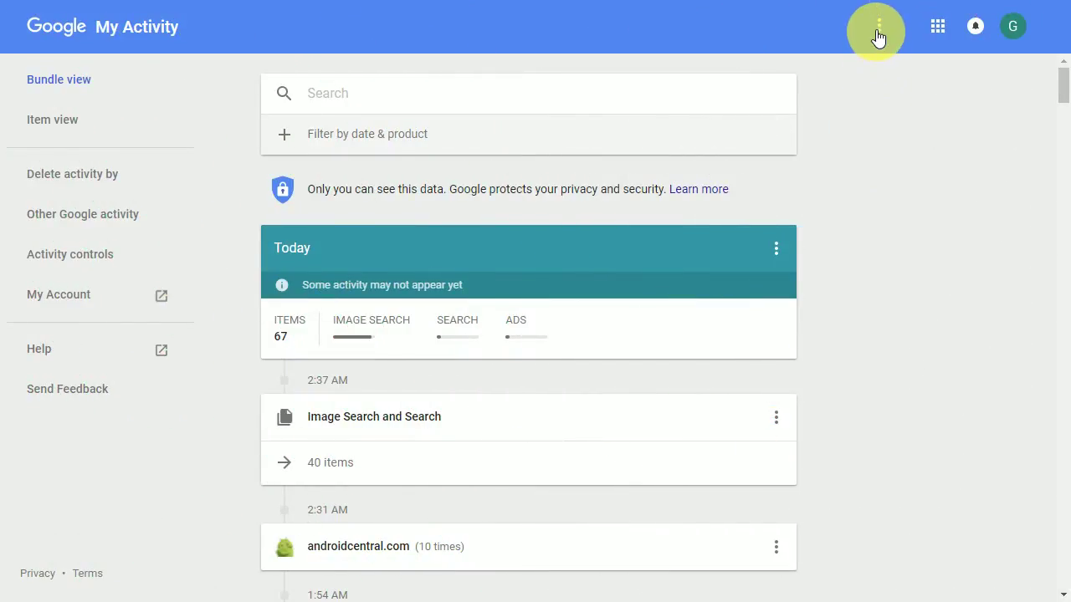
# Request deletion of activity by date with the range set to All time
pyautogui.click(876, 33)
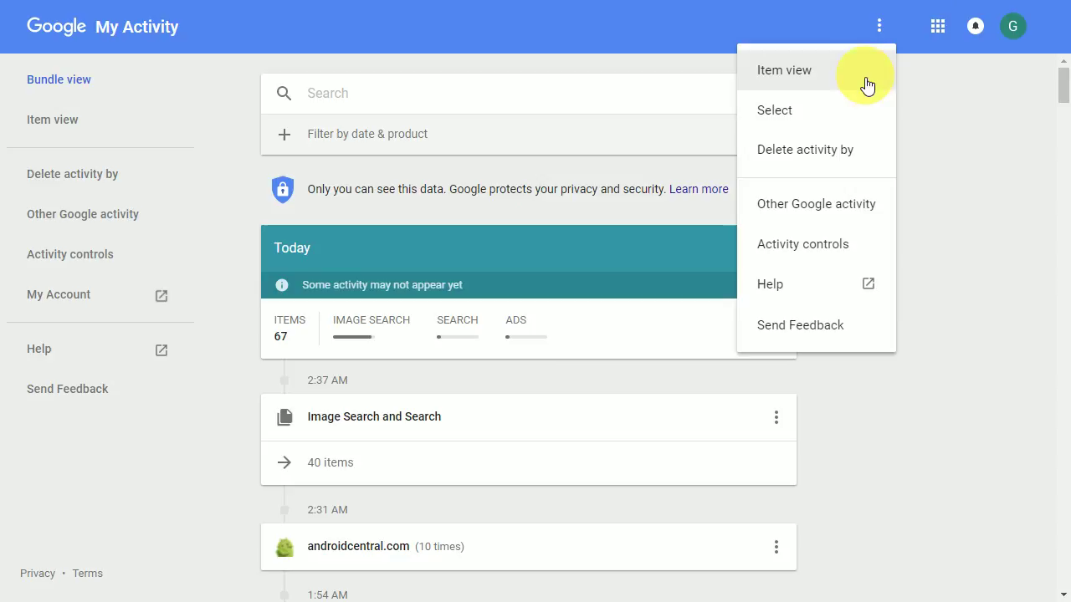
pyautogui.click(845, 154)
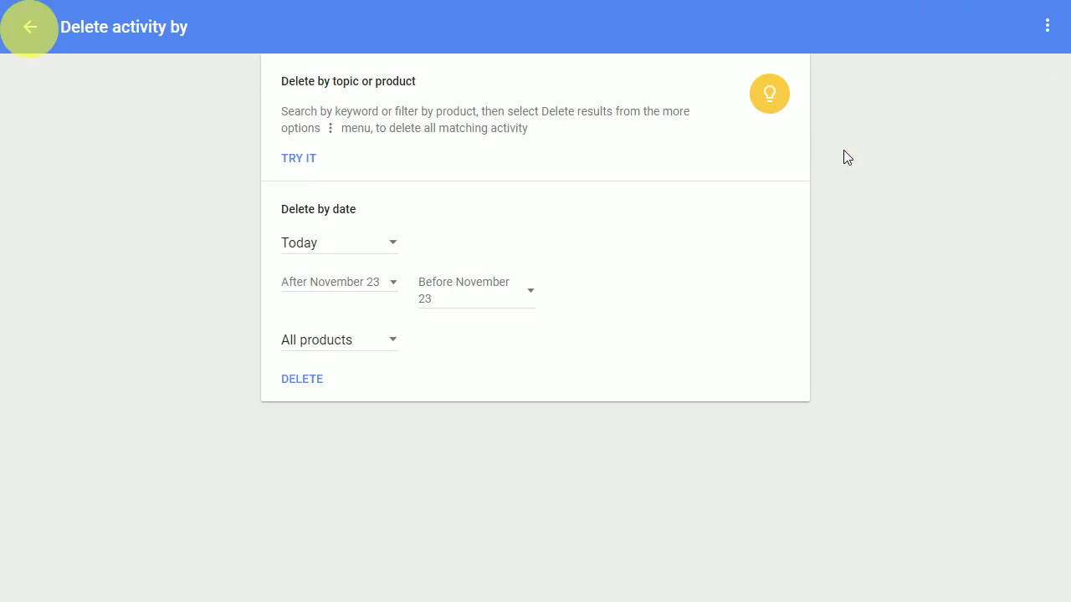
pyautogui.click(393, 251)
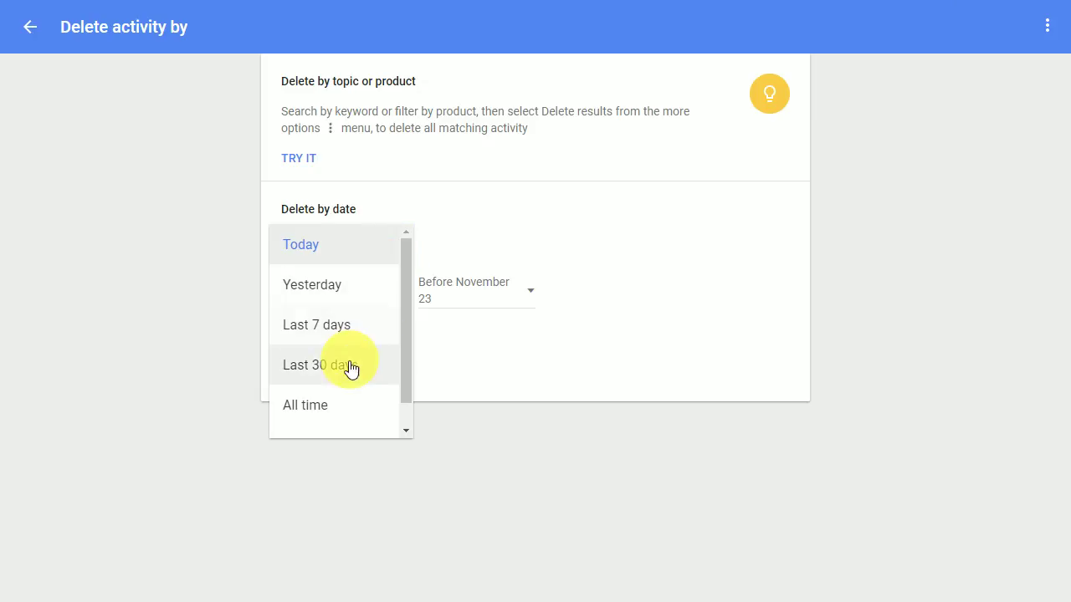
pyautogui.click(344, 406)
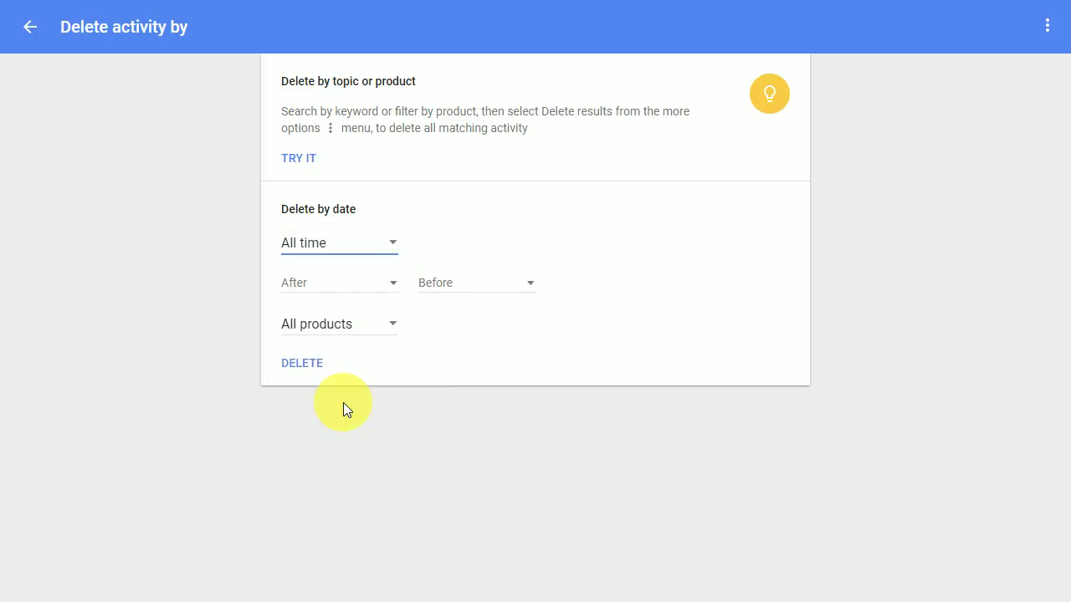
pyautogui.click(304, 367)
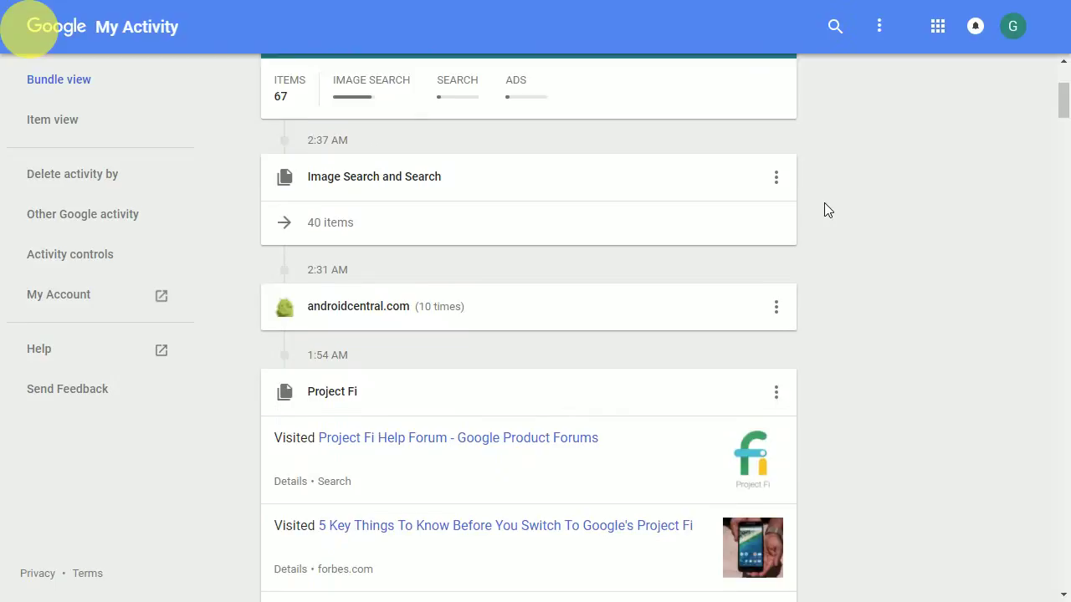
# Delete the 4 cdn57.androidauthority.net items from November 23, dismissing the before-you-delete notice
pyautogui.scroll(-3, 824, 204)
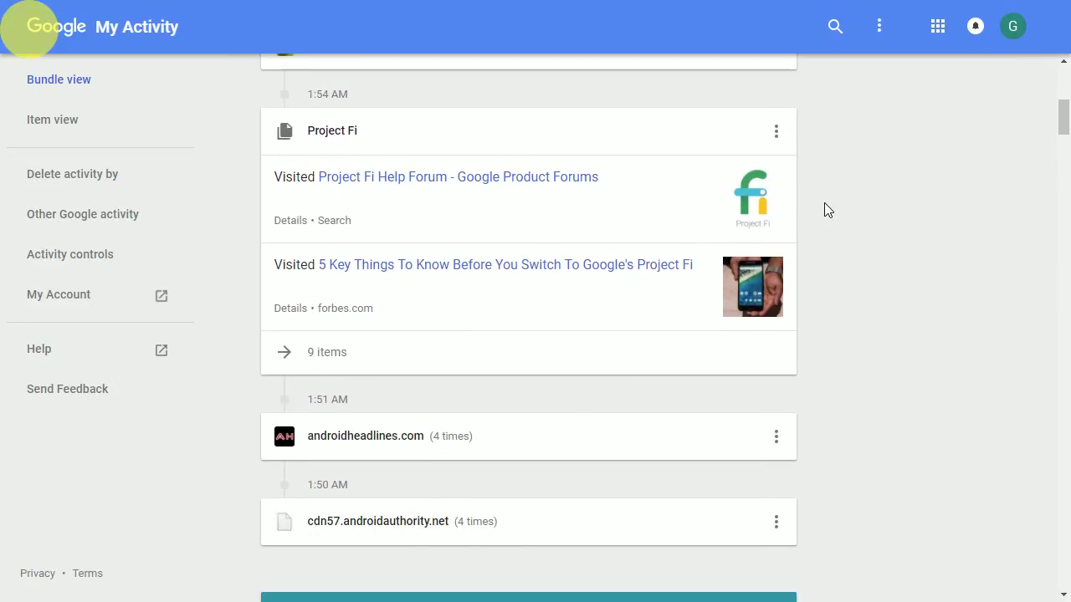
pyautogui.scroll(-1, 824, 204)
pyautogui.scroll(-3, 824, 209)
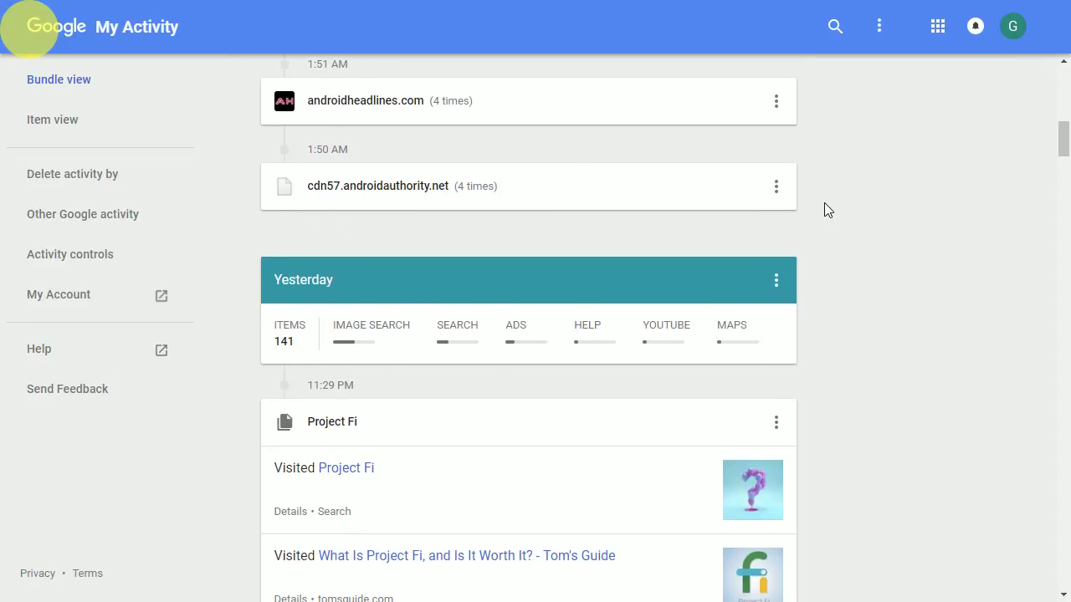
pyautogui.click(778, 188)
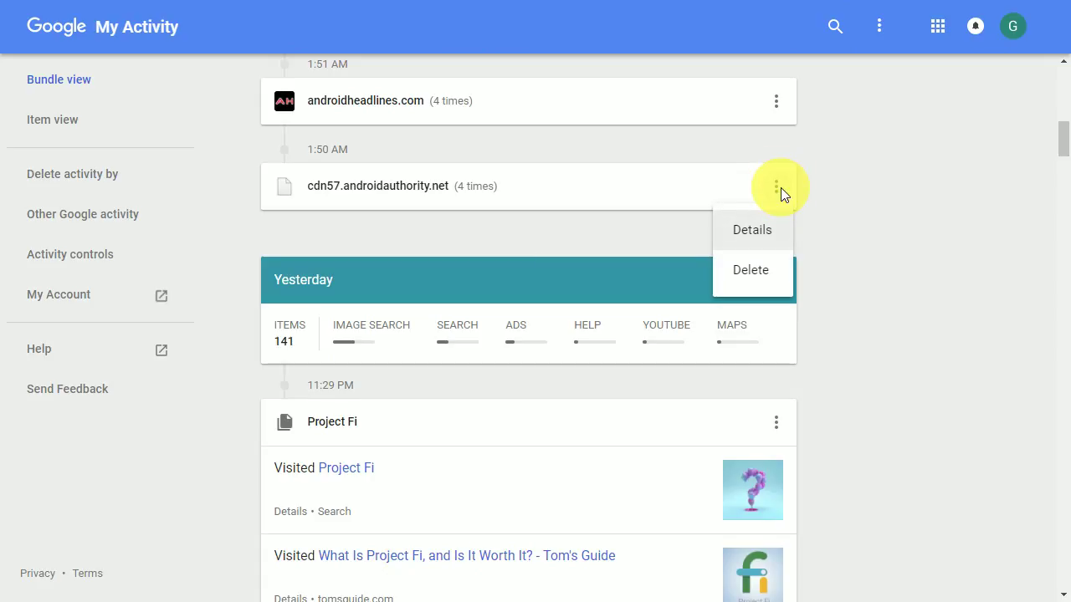
pyautogui.click(757, 276)
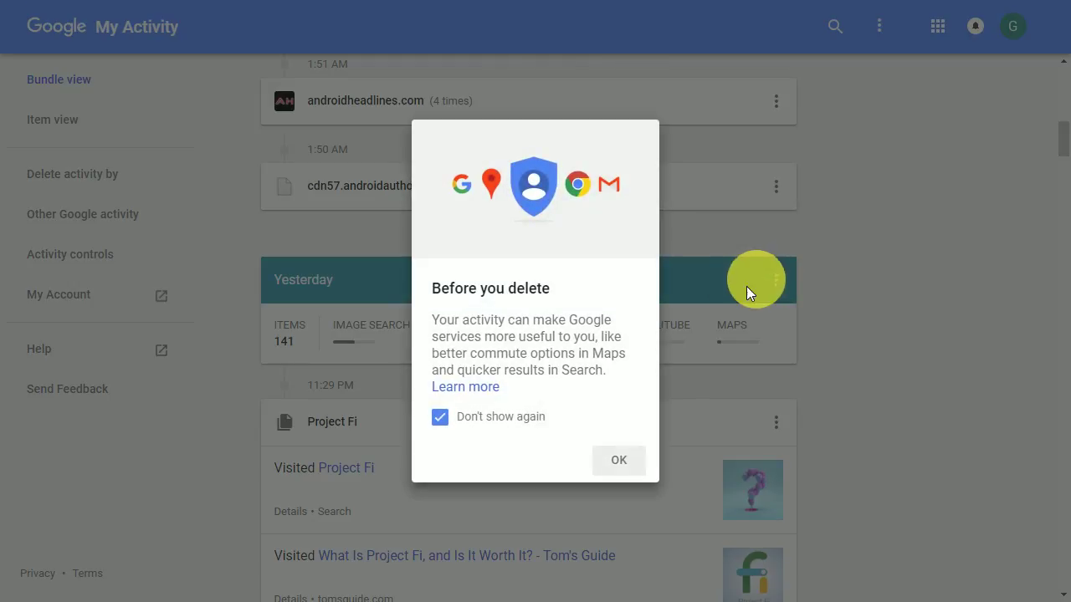
pyautogui.click(623, 470)
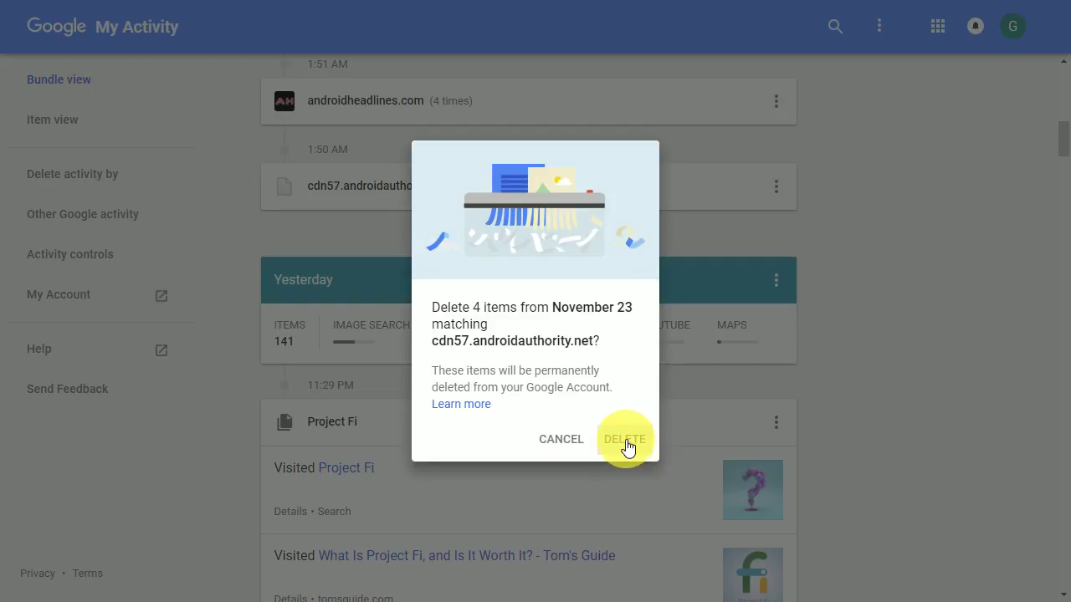
pyautogui.click(624, 440)
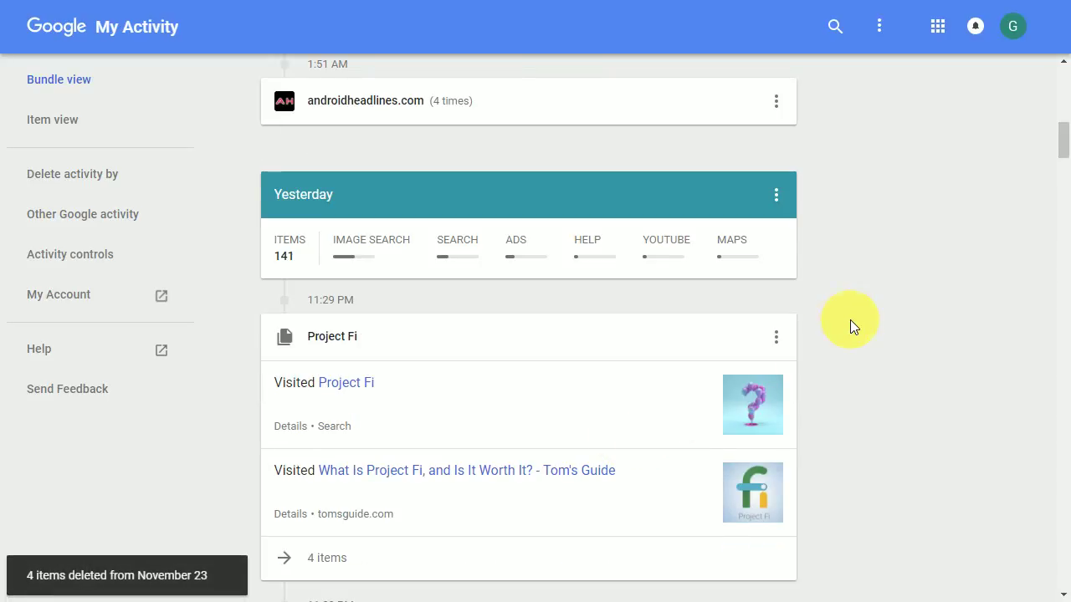
# Delete the entire 4-item Project Fi bundle from November 22 through its Details view
pyautogui.click(777, 337)
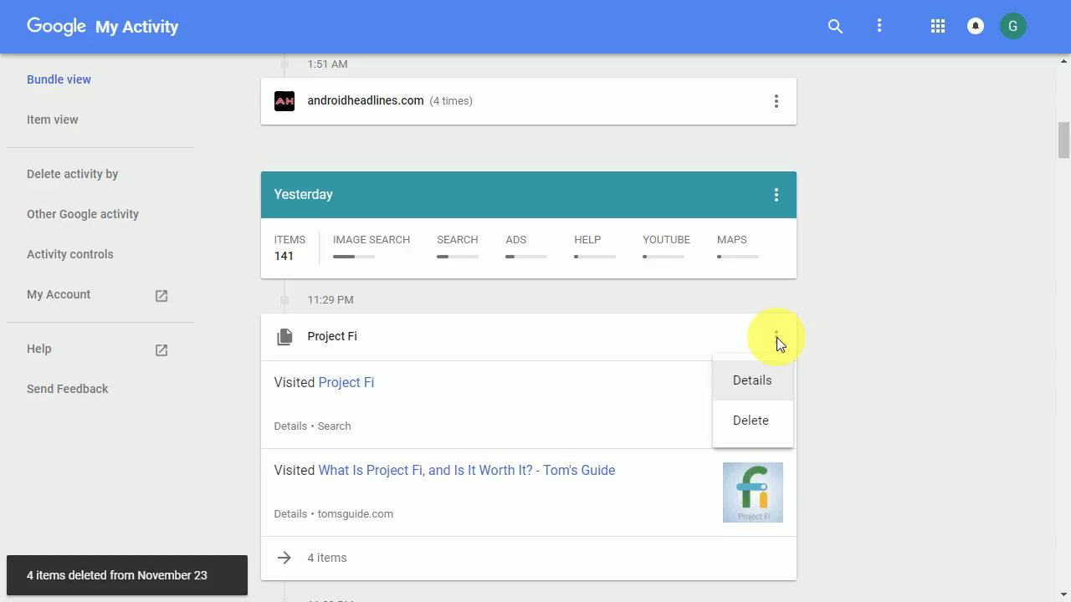
pyautogui.click(756, 378)
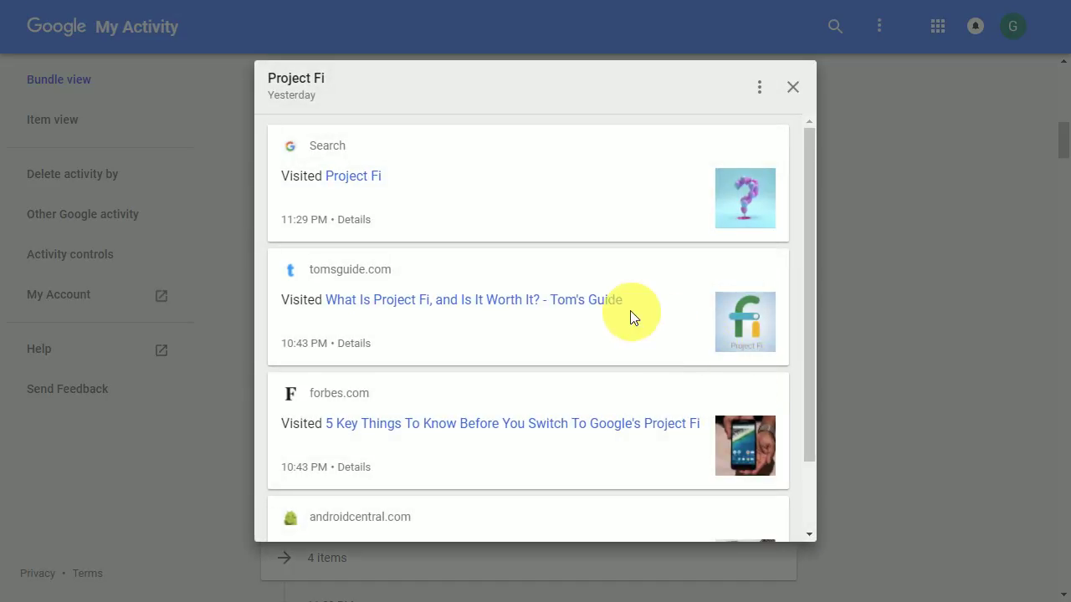
pyautogui.scroll(-1, 630, 311)
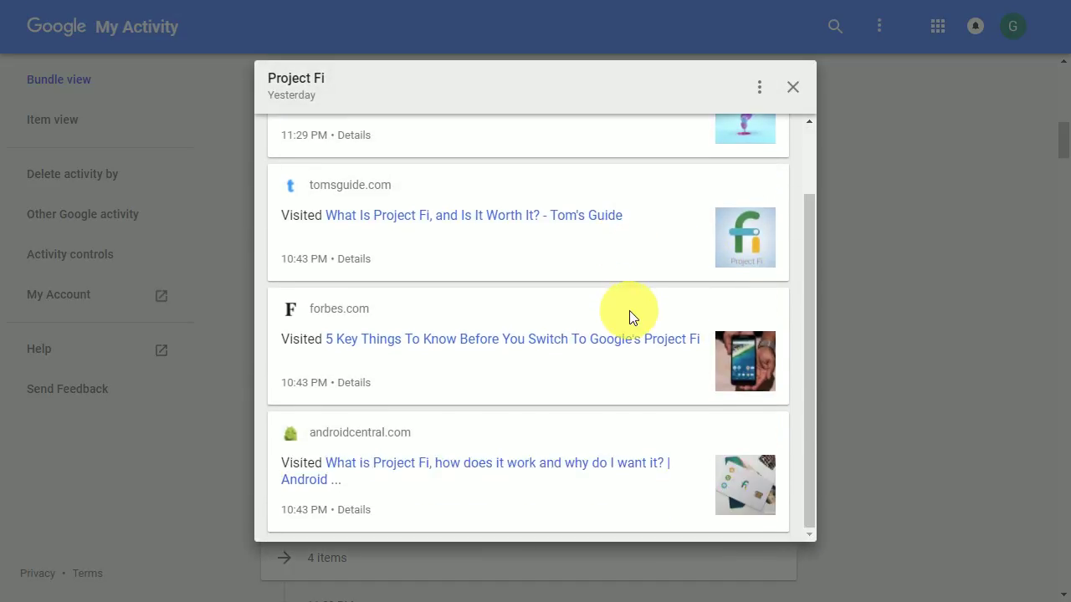
pyautogui.click(760, 92)
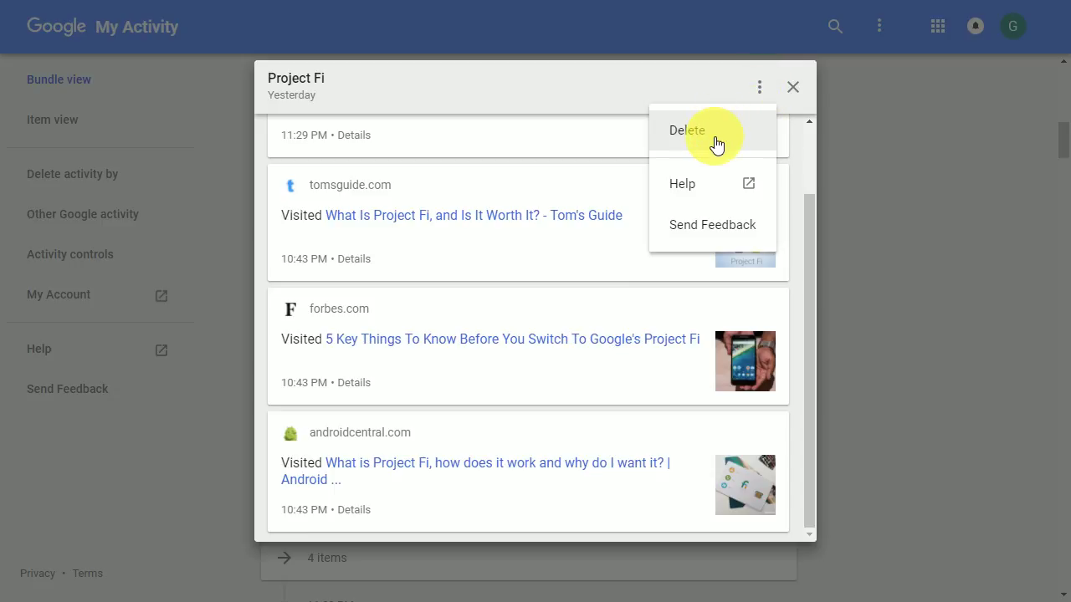
pyautogui.click(717, 144)
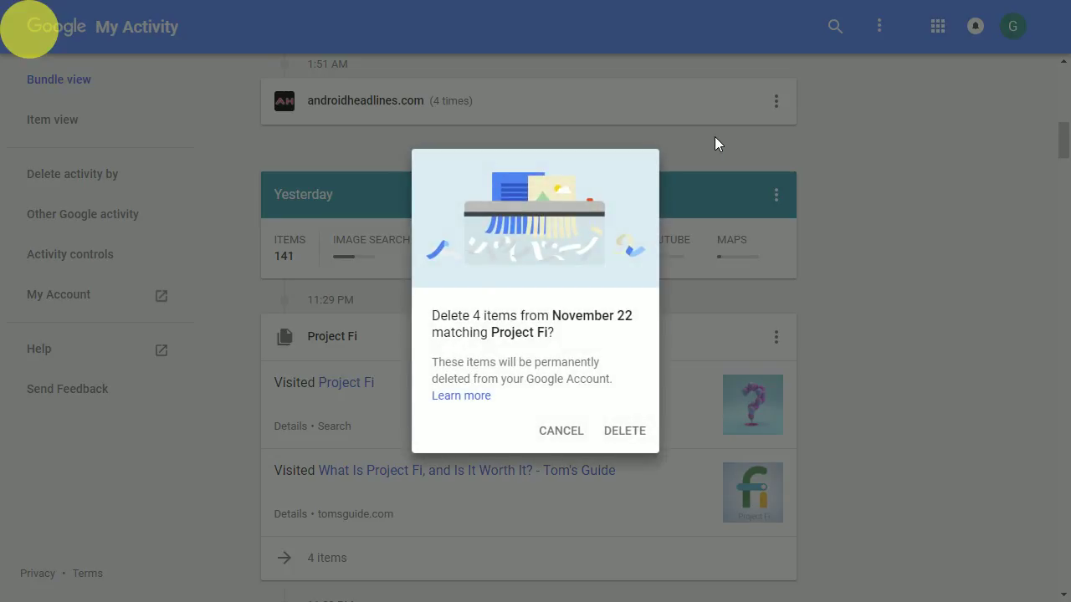
pyautogui.click(633, 443)
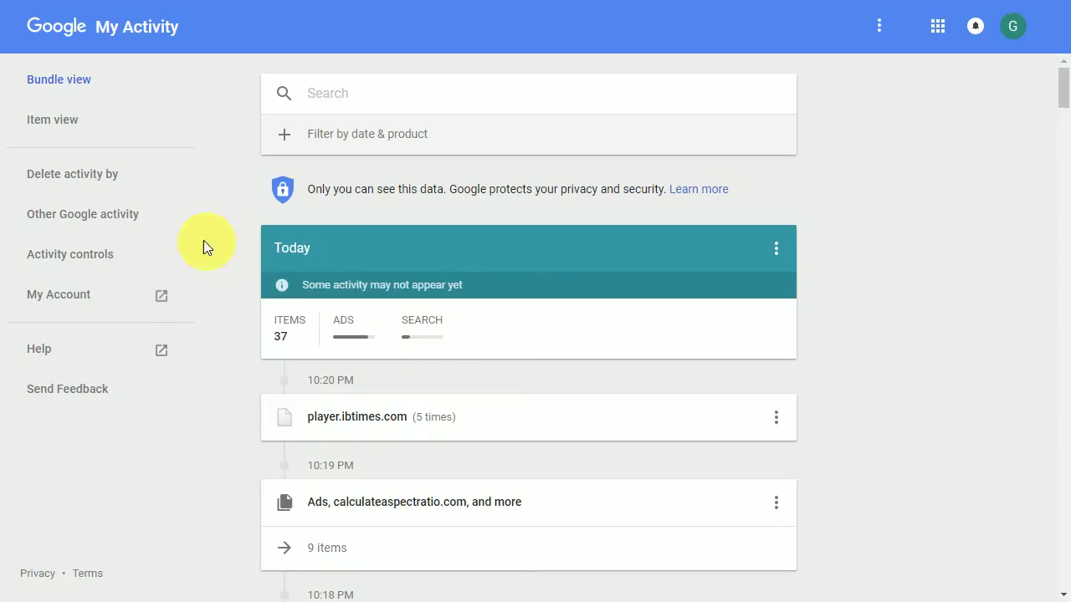
# In Delete activity by, set a Custom range after November 15 and before November 23
pyautogui.click(109, 180)
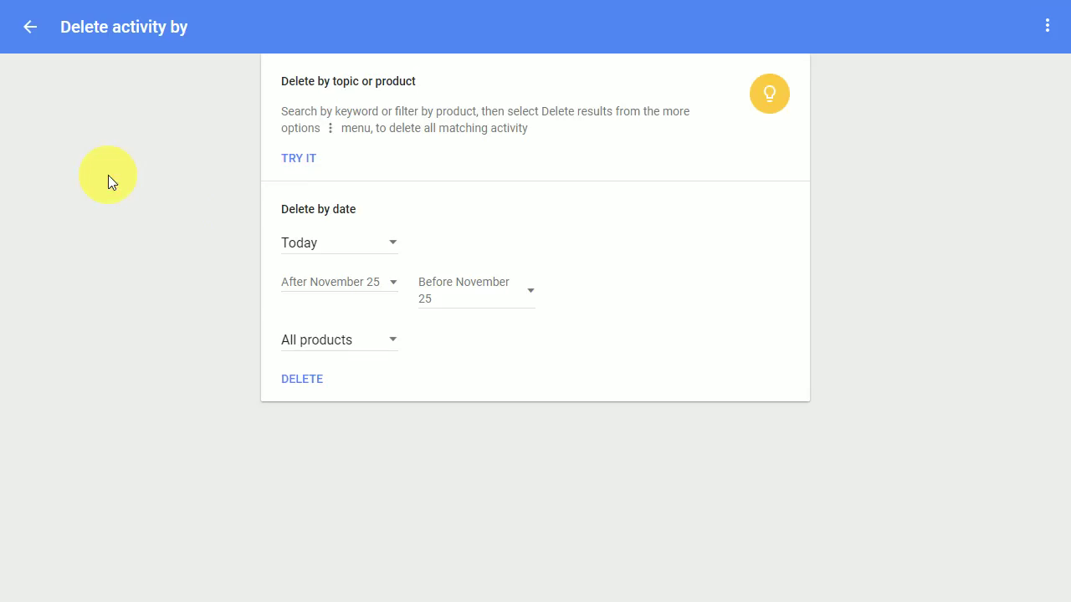
pyautogui.click(334, 242)
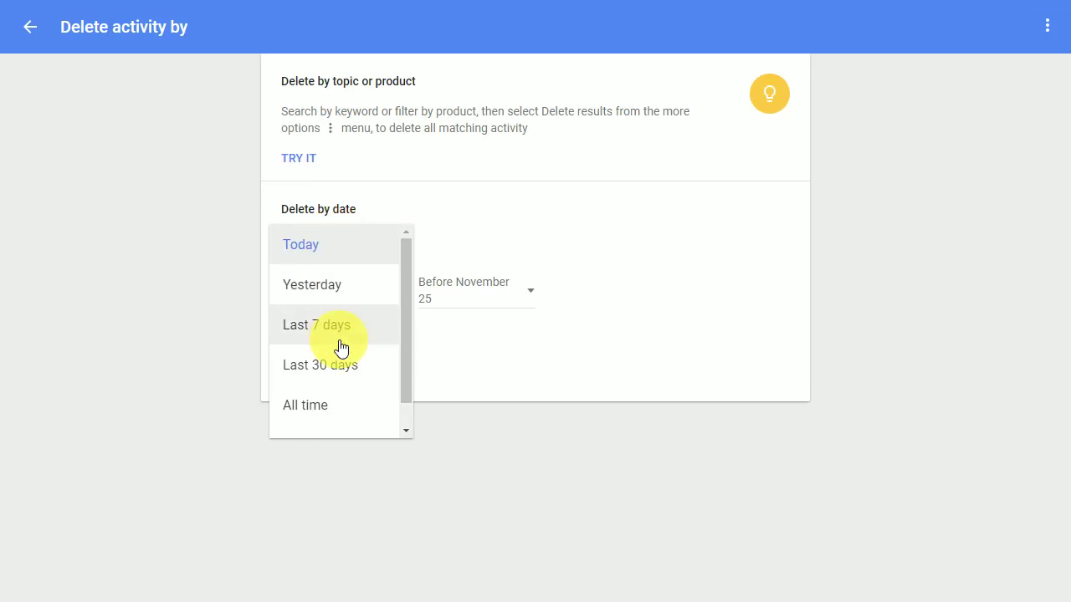
pyautogui.scroll(-1, 339, 348)
pyautogui.click(335, 418)
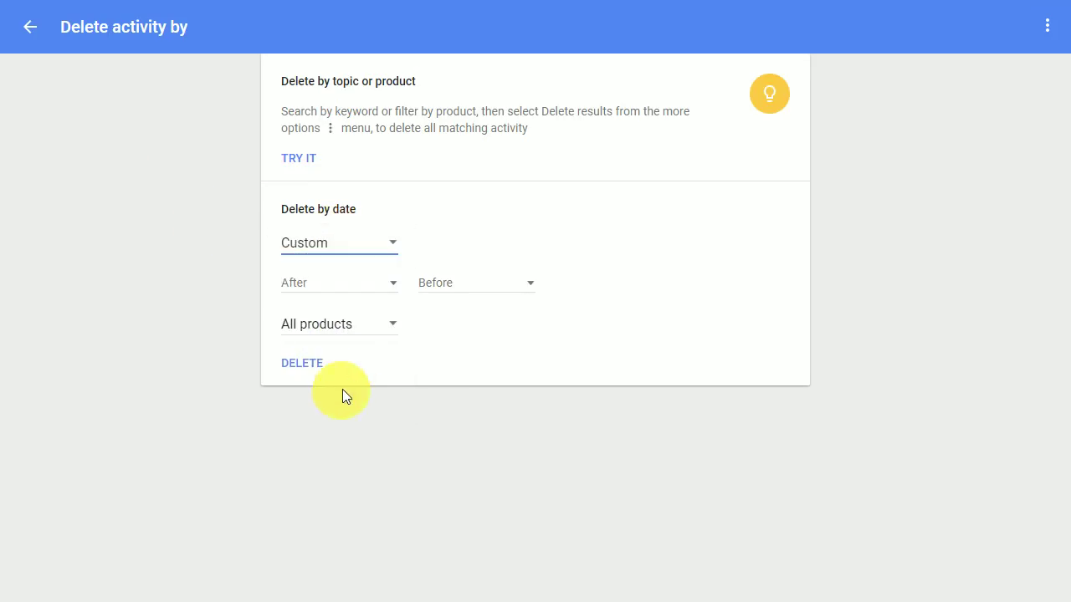
pyautogui.click(374, 287)
pyautogui.click(408, 466)
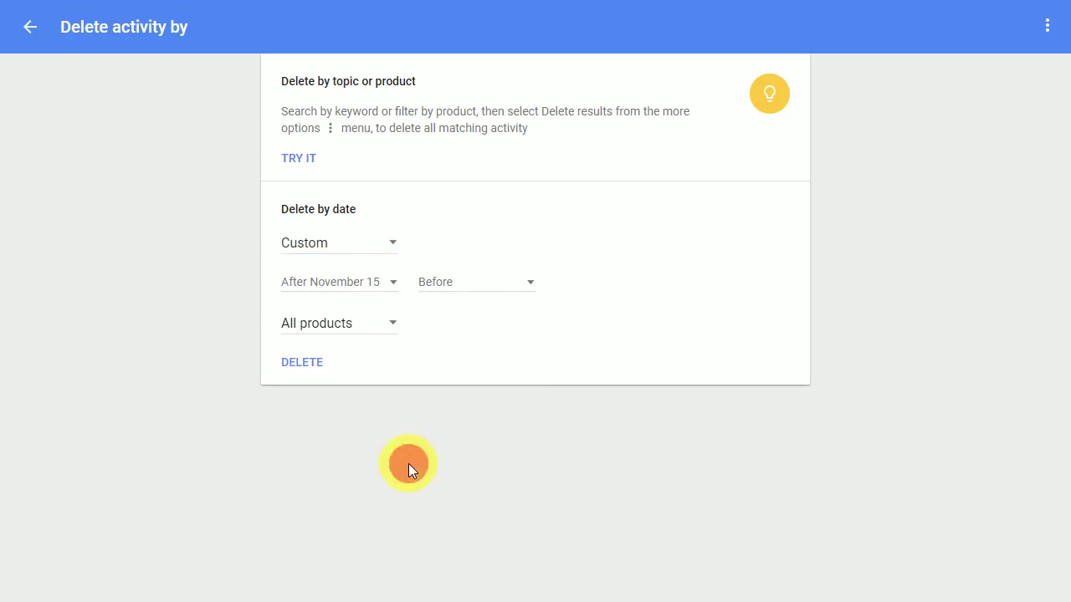
pyautogui.click(486, 285)
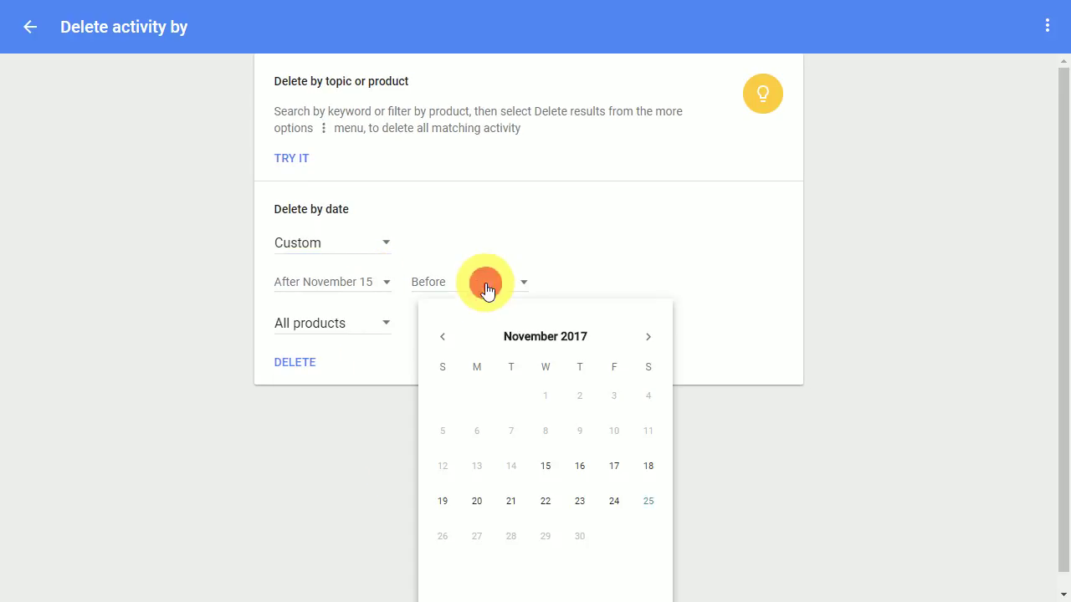
pyautogui.click(580, 500)
# Keep All products selected and delete the activity in that date range
pyautogui.click(376, 341)
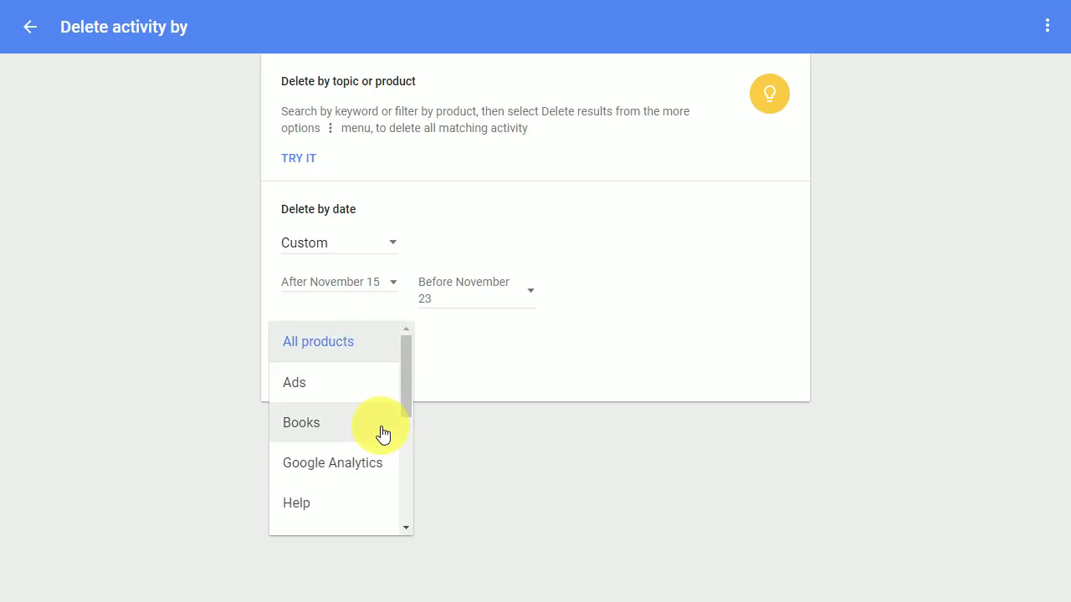
pyautogui.scroll(-2, 382, 433)
pyautogui.scroll(-2, 382, 433)
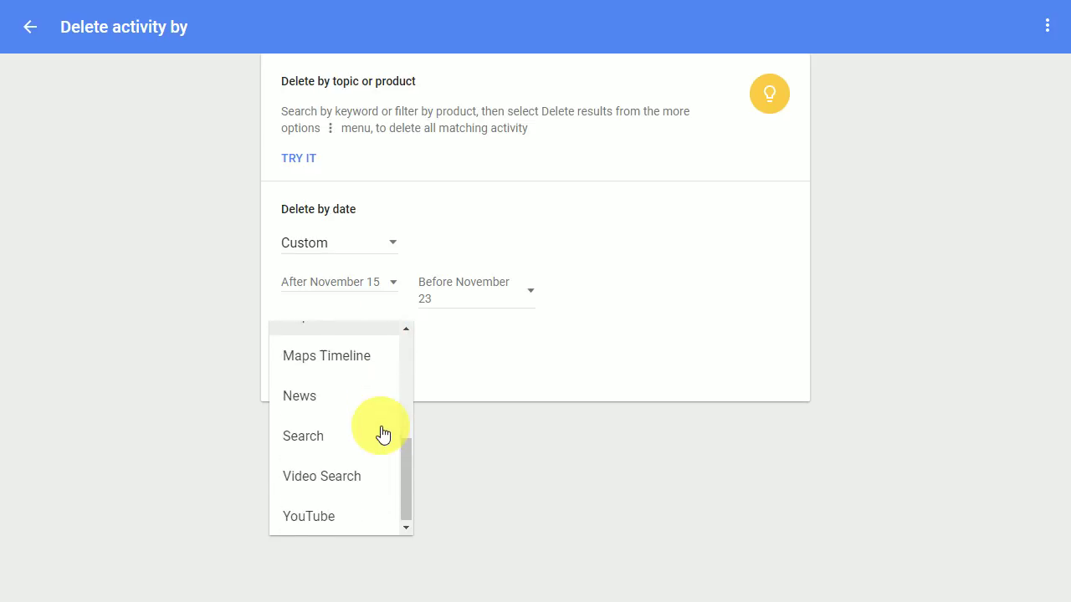
pyautogui.click(440, 422)
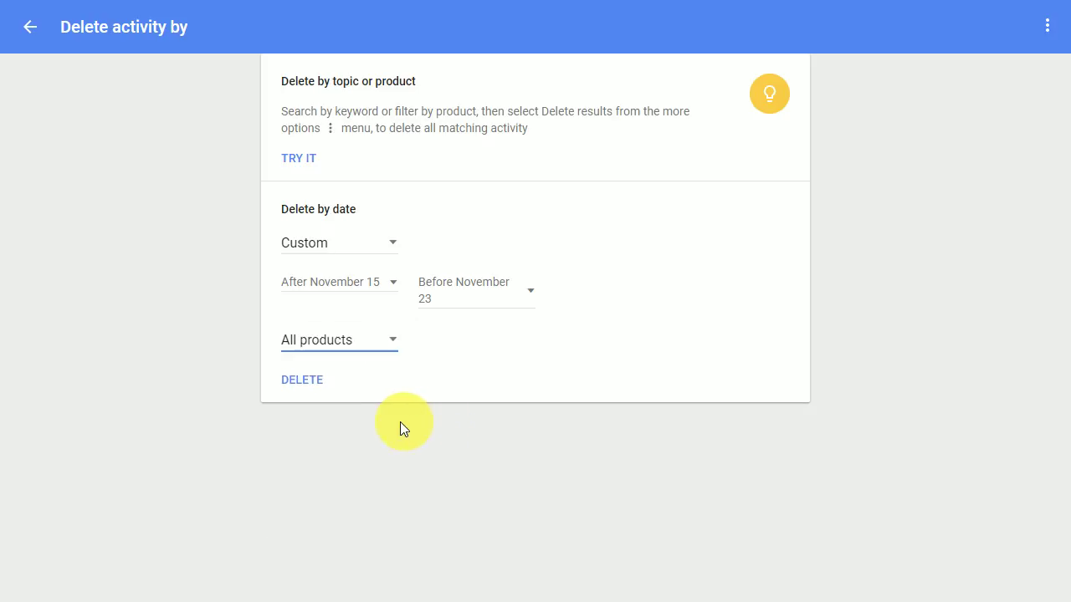
pyautogui.click(307, 385)
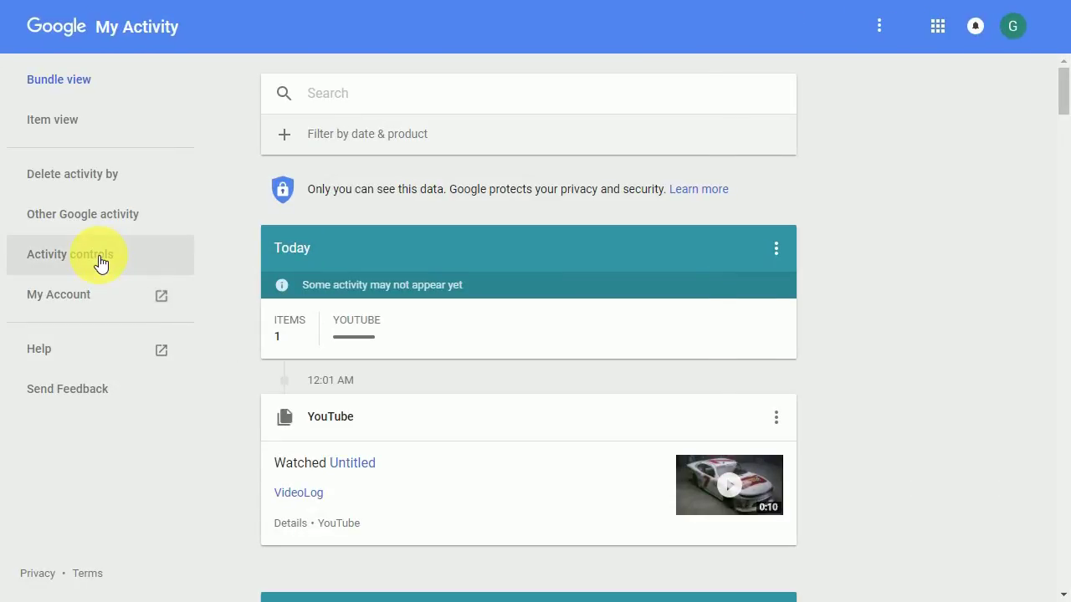
# Go to Activity controls, enlarge the page, and scroll down to YouTube Watch History
pyautogui.click(101, 263)
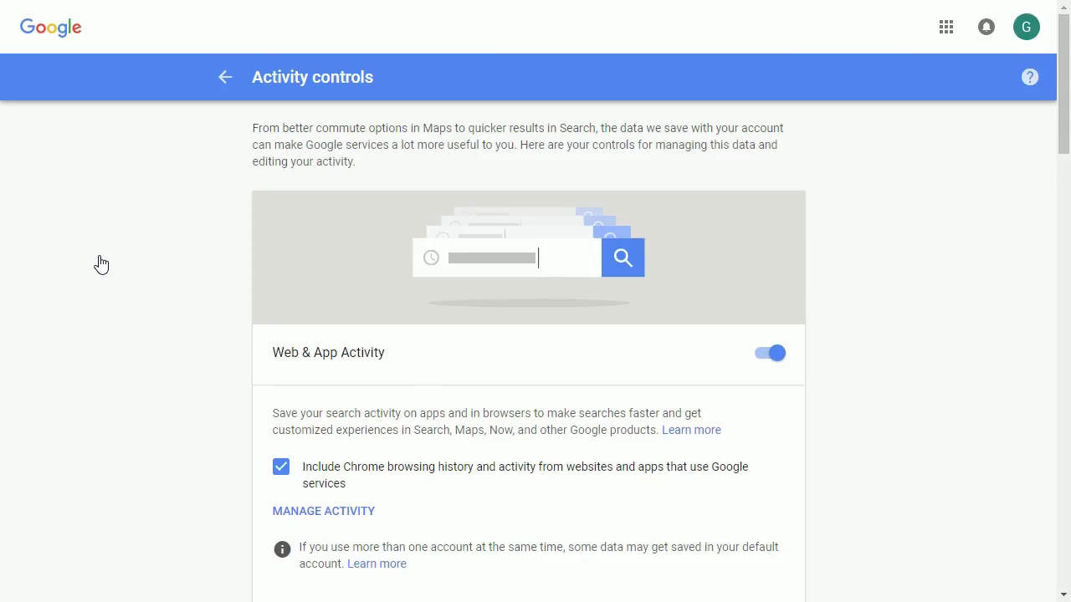
pyautogui.hotkey('ctrl', '+')
pyautogui.scroll(-1, 125, 264)
pyautogui.scroll(-5, 127, 265)
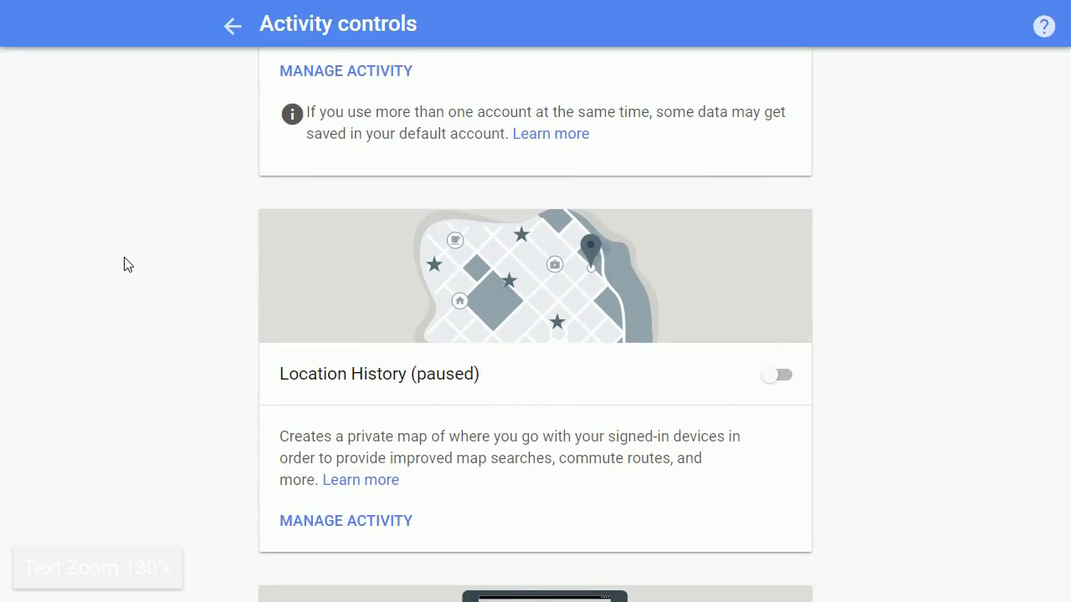
pyautogui.scroll(-4, 127, 264)
pyautogui.scroll(-3, 127, 264)
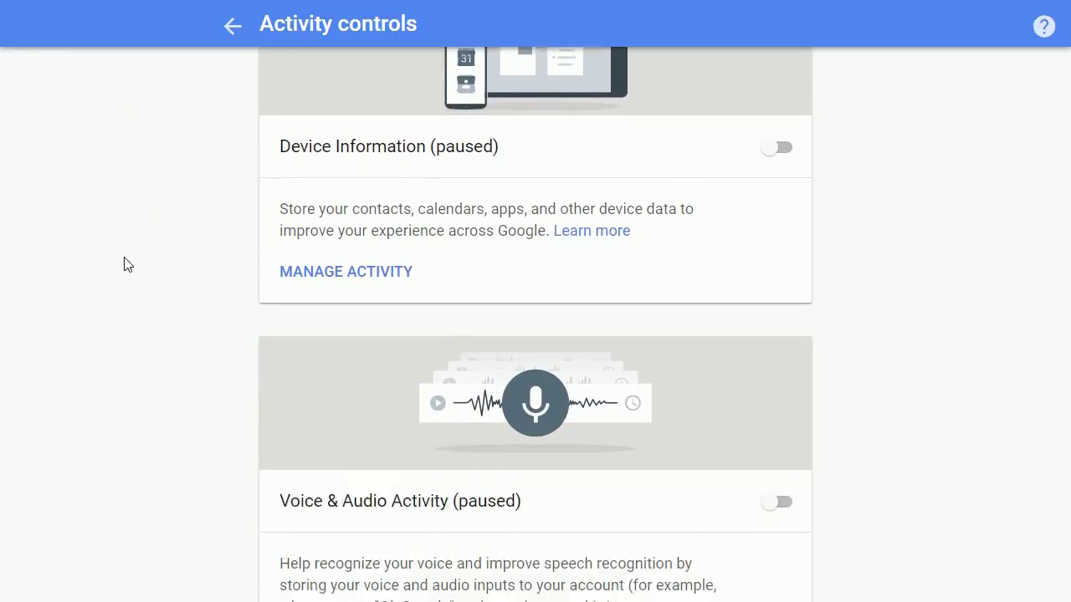
pyautogui.scroll(-1, 127, 265)
pyautogui.scroll(-4, 128, 264)
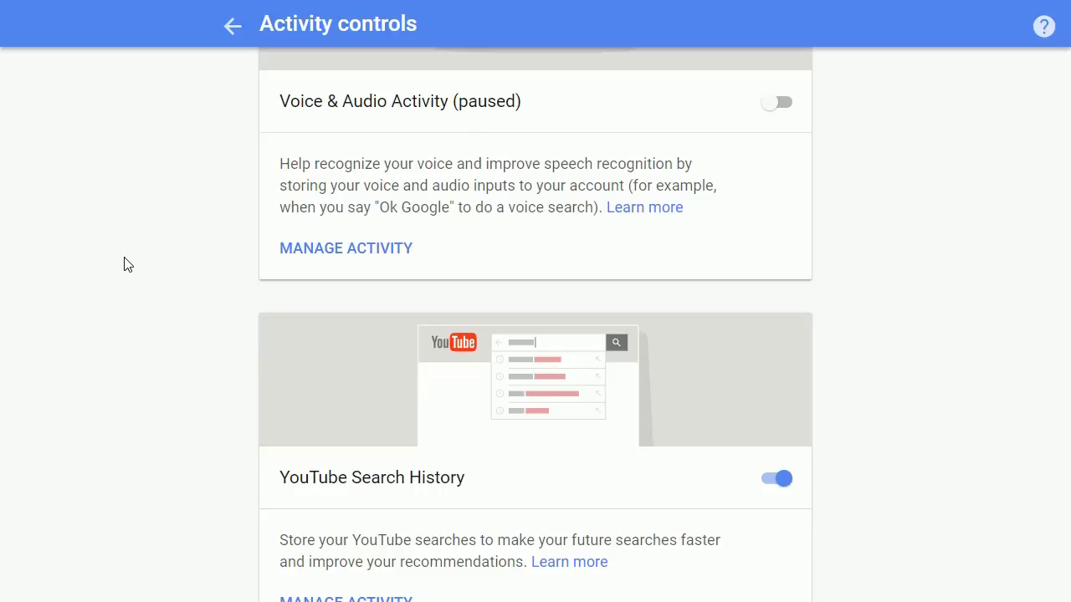
pyautogui.scroll(-4, 128, 264)
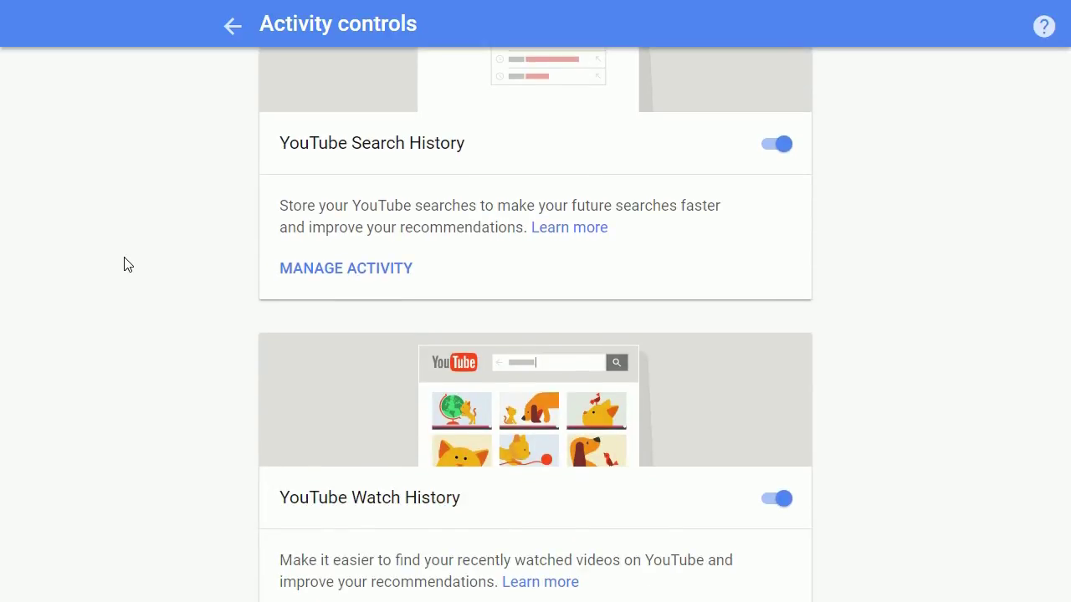
pyautogui.scroll(-3, 127, 265)
pyautogui.click(186, 300)
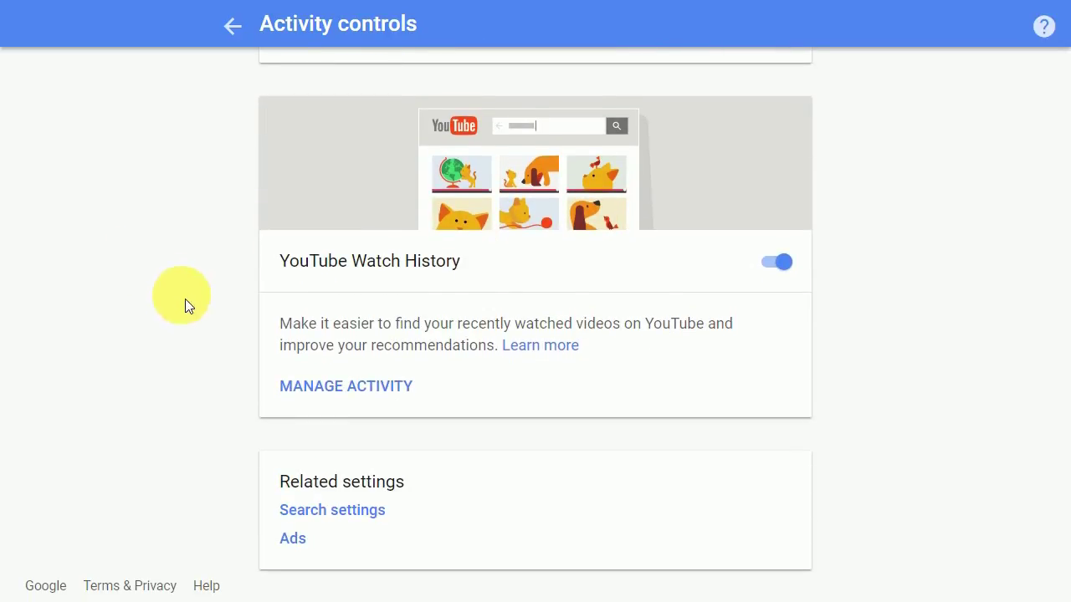
# Delete all of today's (November 24) YouTube watch history
pyautogui.click(328, 389)
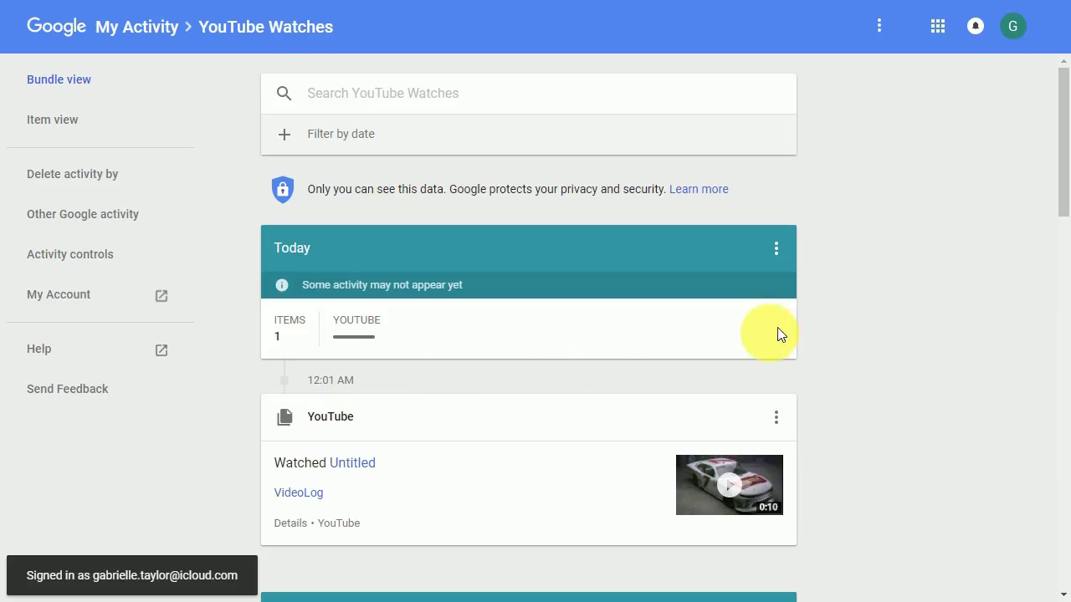
pyautogui.click(784, 249)
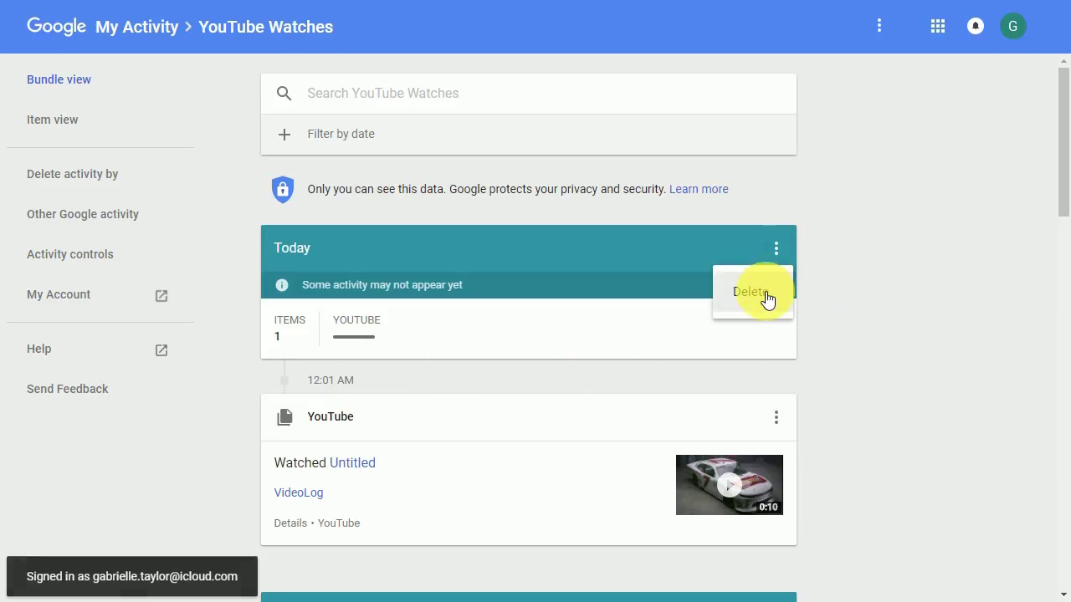
pyautogui.click(763, 294)
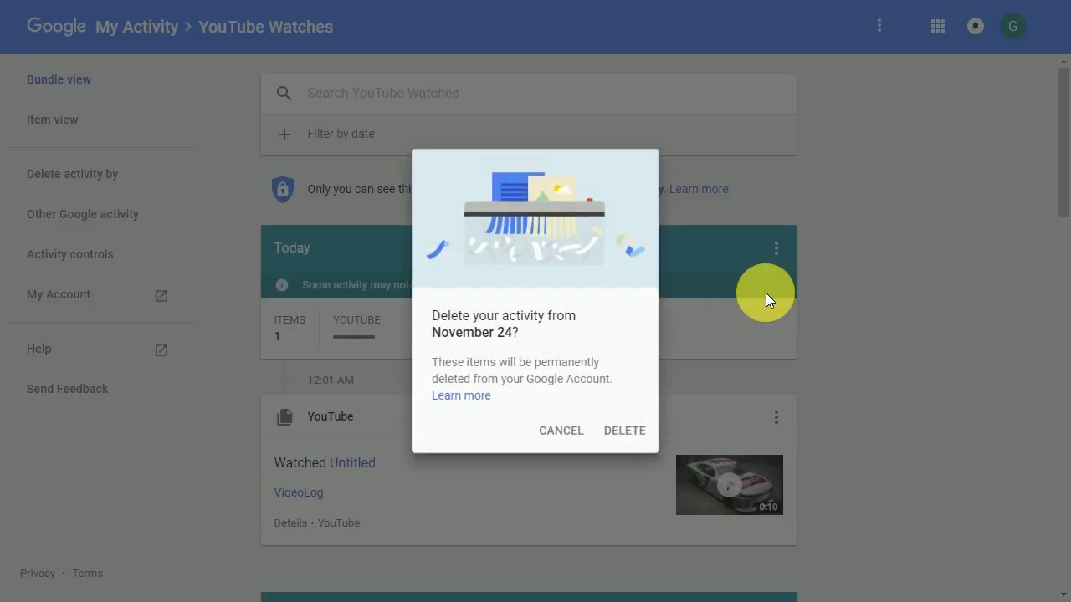
pyautogui.click(610, 430)
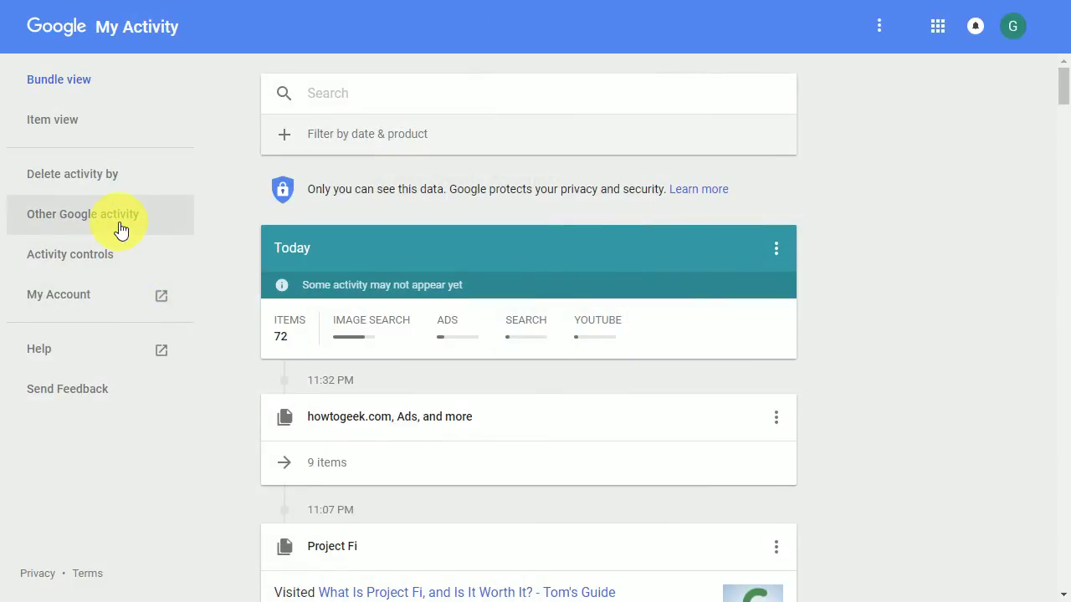
# Start a Takeout archive of past searches, deselecting all products and then including Drive
pyautogui.click(119, 221)
pyautogui.scroll(-4, 143, 268)
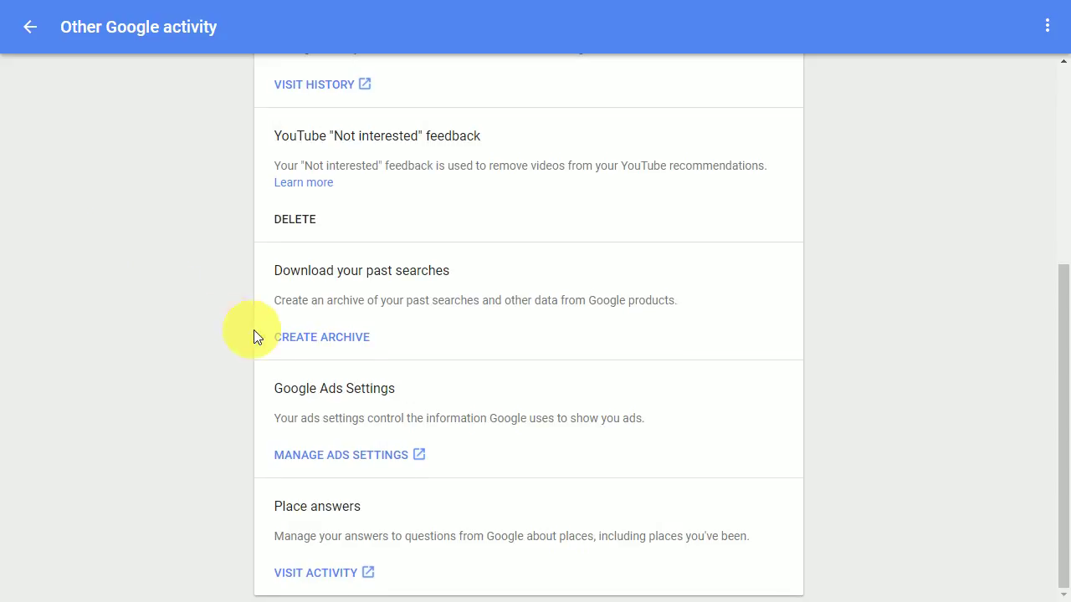
pyautogui.click(290, 339)
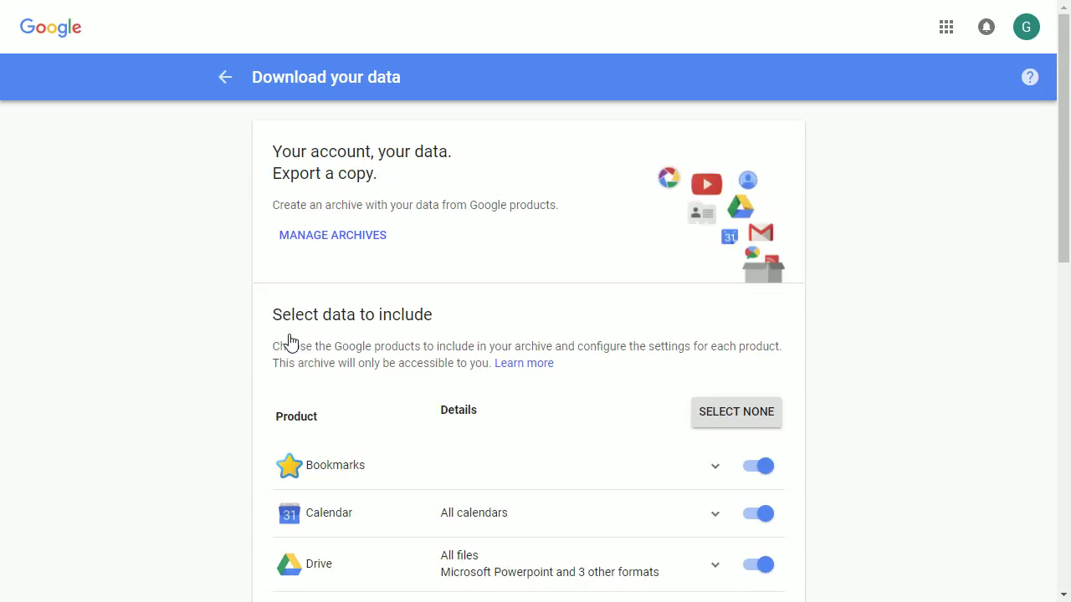
pyautogui.click(711, 418)
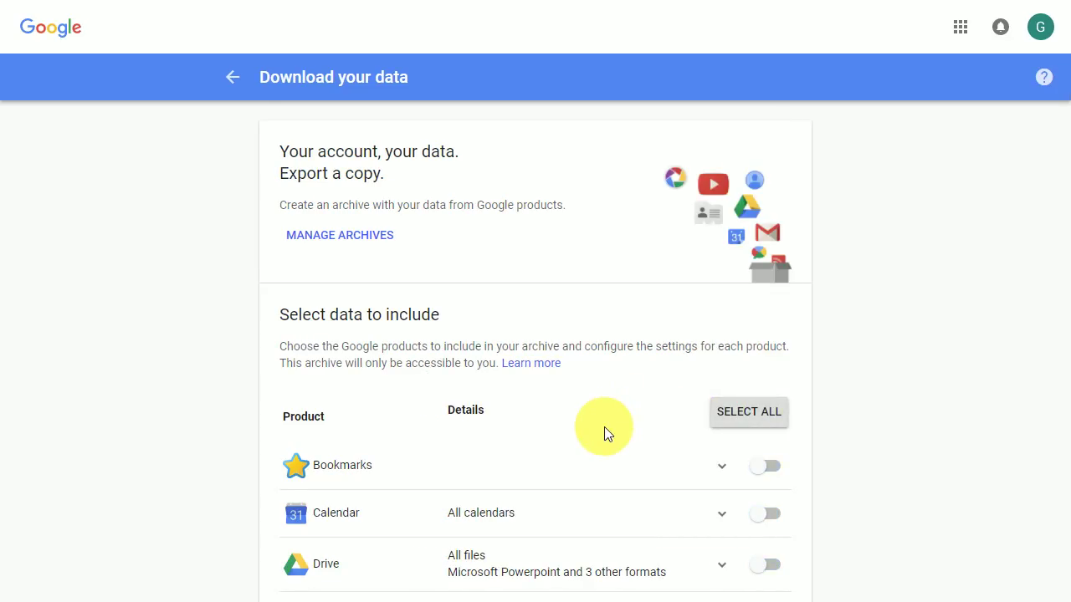
pyautogui.scroll(-3, 604, 427)
pyautogui.click(774, 316)
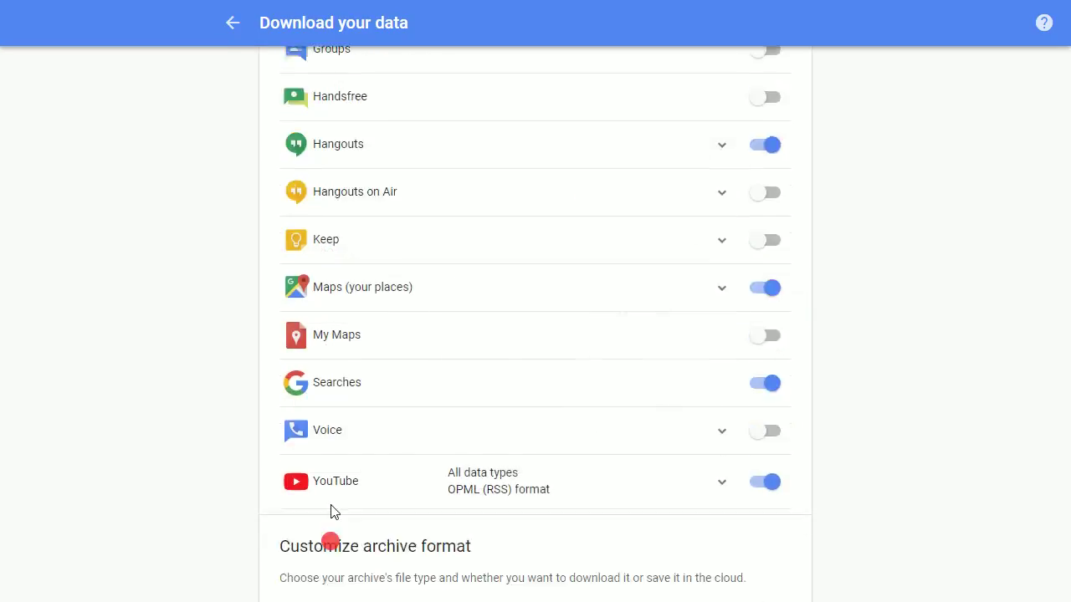
pyautogui.click(329, 509)
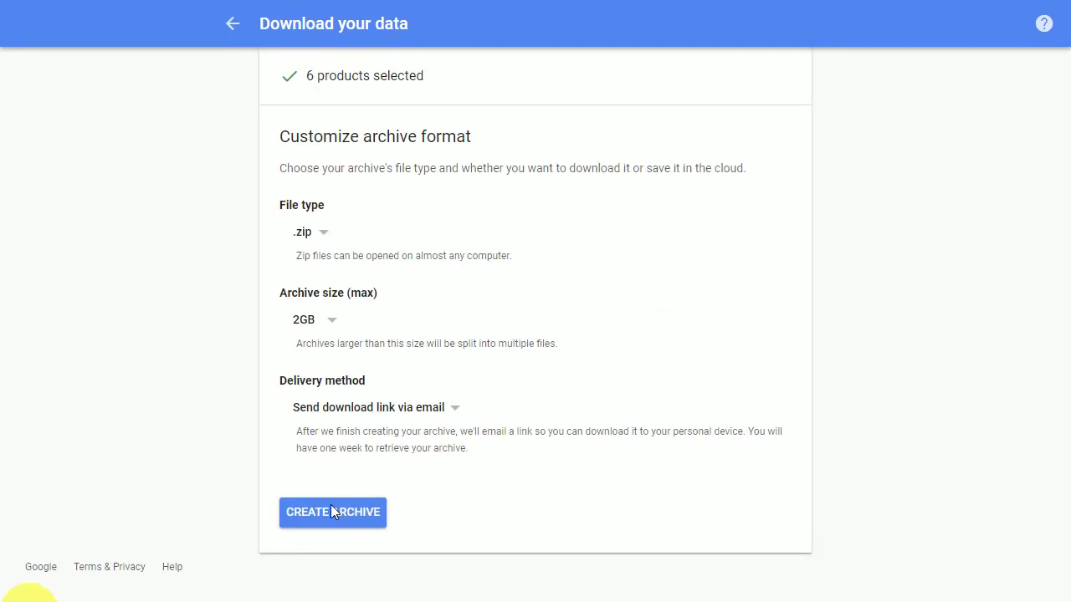
# Keep the .zip file type and 2GB maximum archive size, and choose the delivery method
pyautogui.click(322, 256)
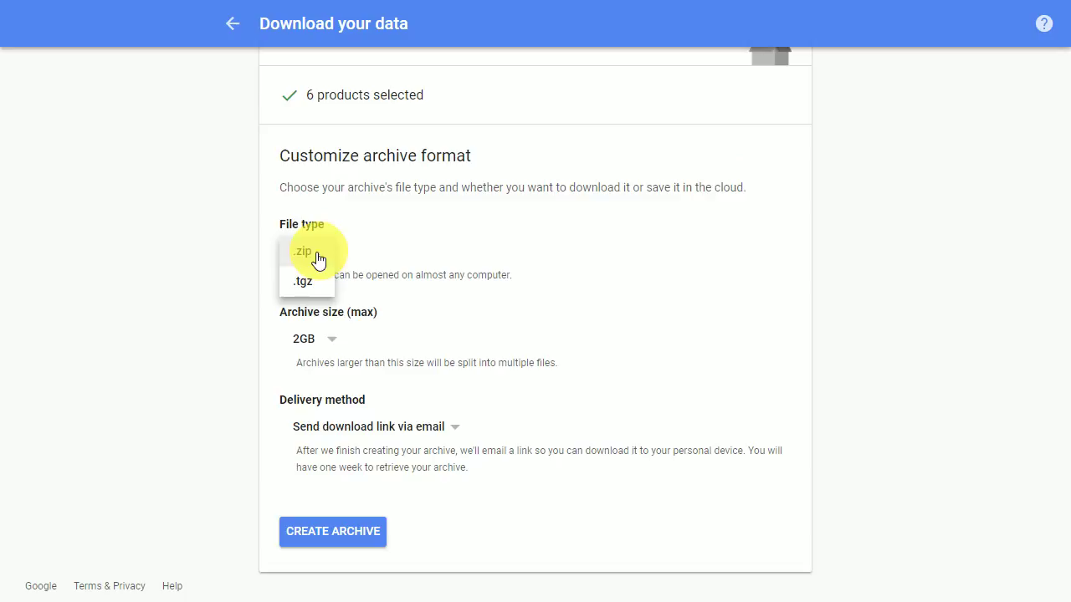
pyautogui.click(319, 260)
pyautogui.click(321, 345)
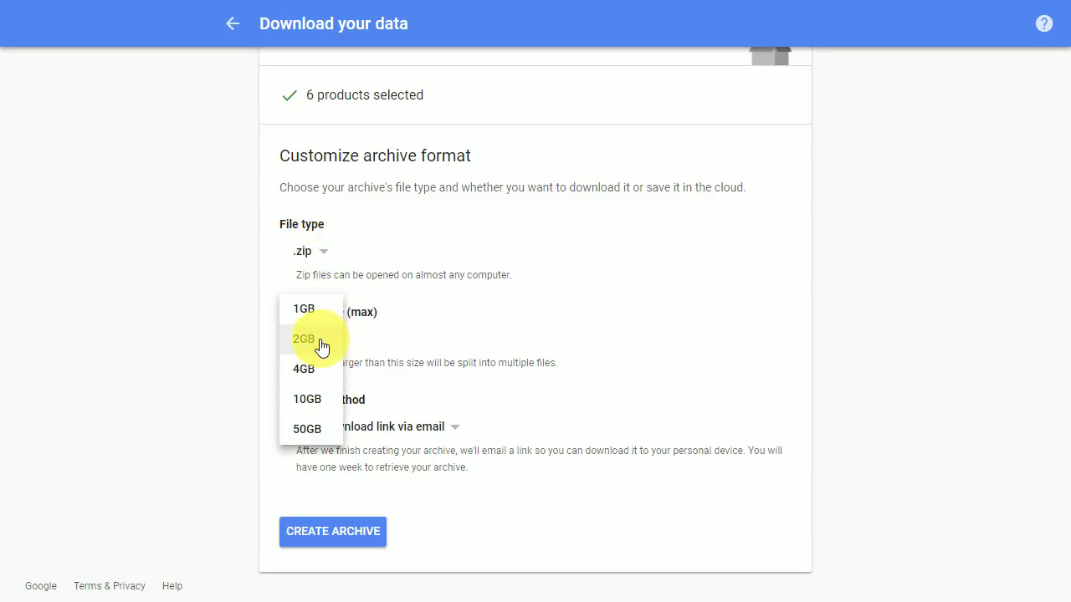
pyautogui.click(322, 346)
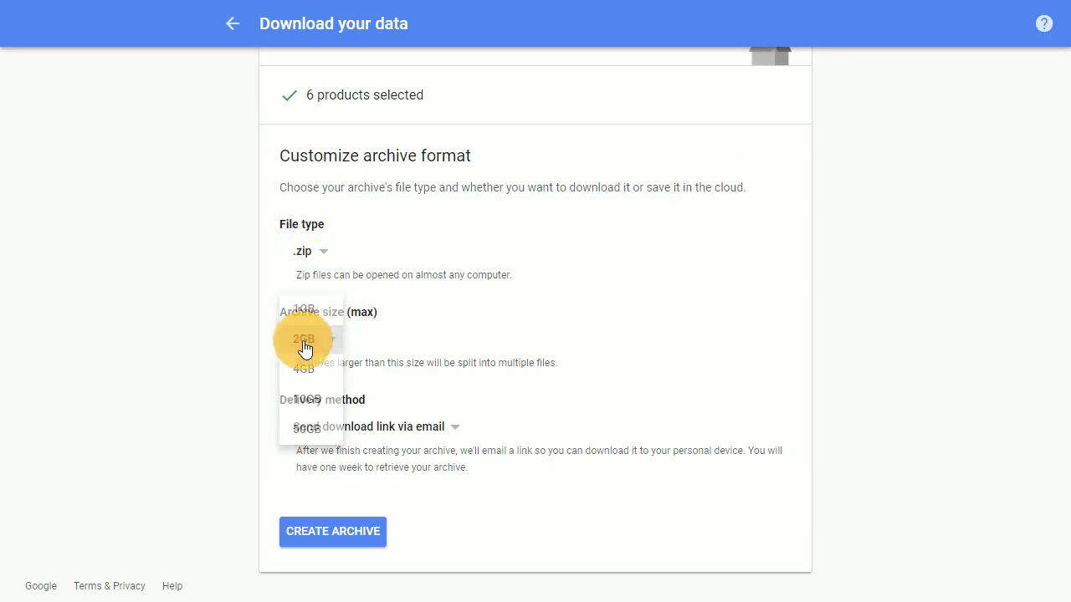
pyautogui.click(454, 432)
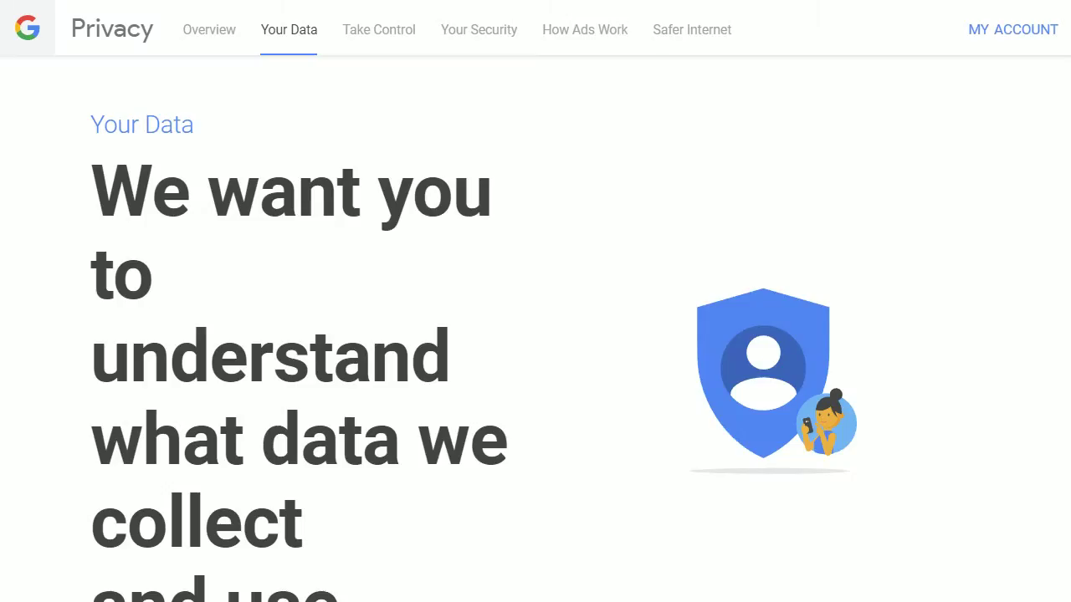
# Scroll through the Your Data page down to the 'How data improves Google services' section
pyautogui.scroll(-4, 932, 228)
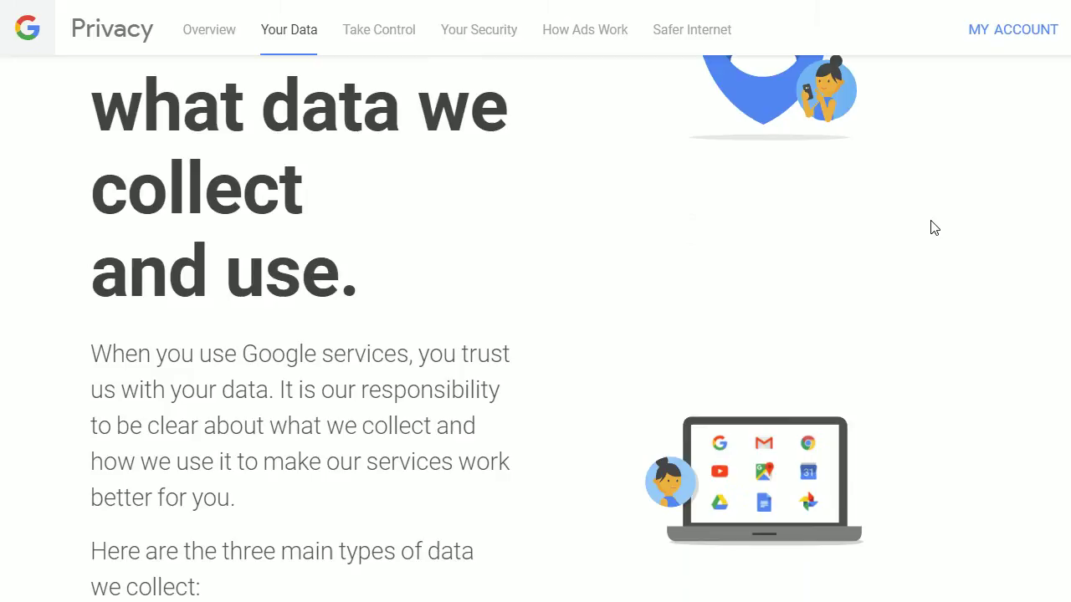
pyautogui.scroll(-4, 934, 228)
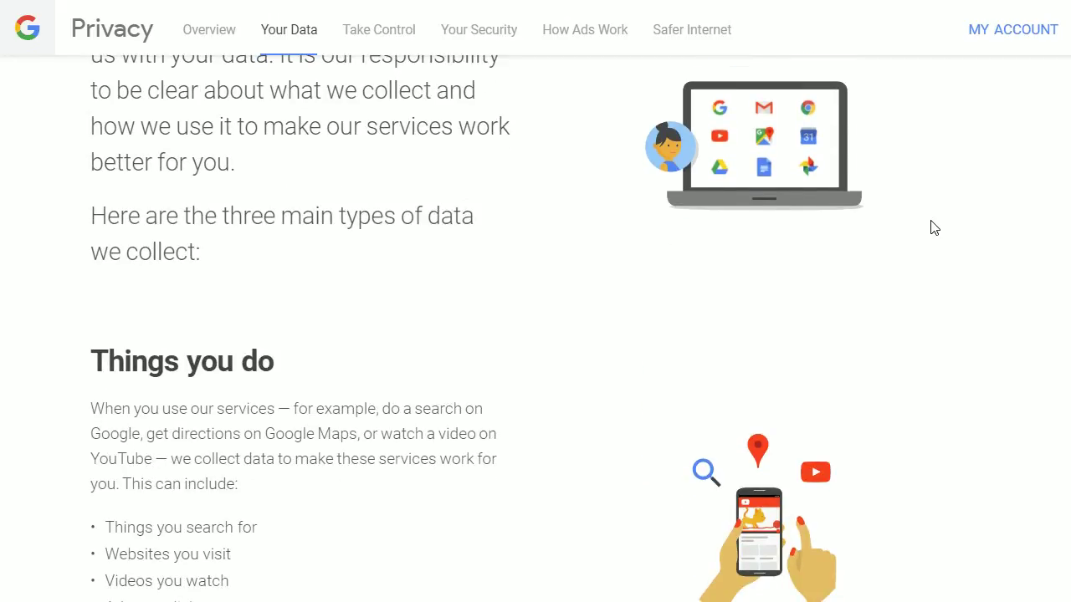
pyautogui.scroll(-4, 935, 227)
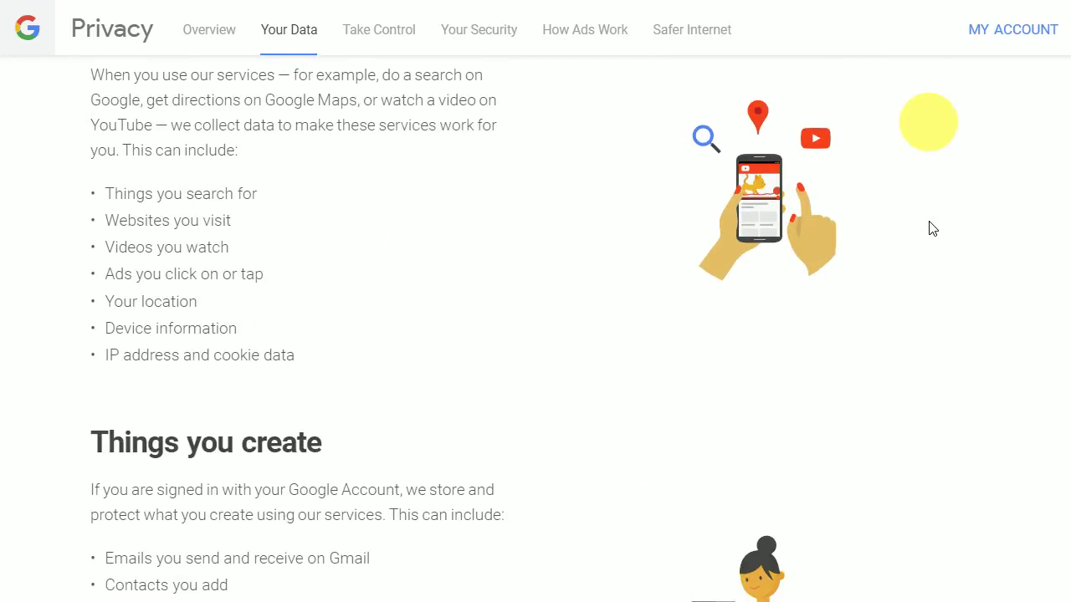
pyautogui.scroll(-4, 933, 227)
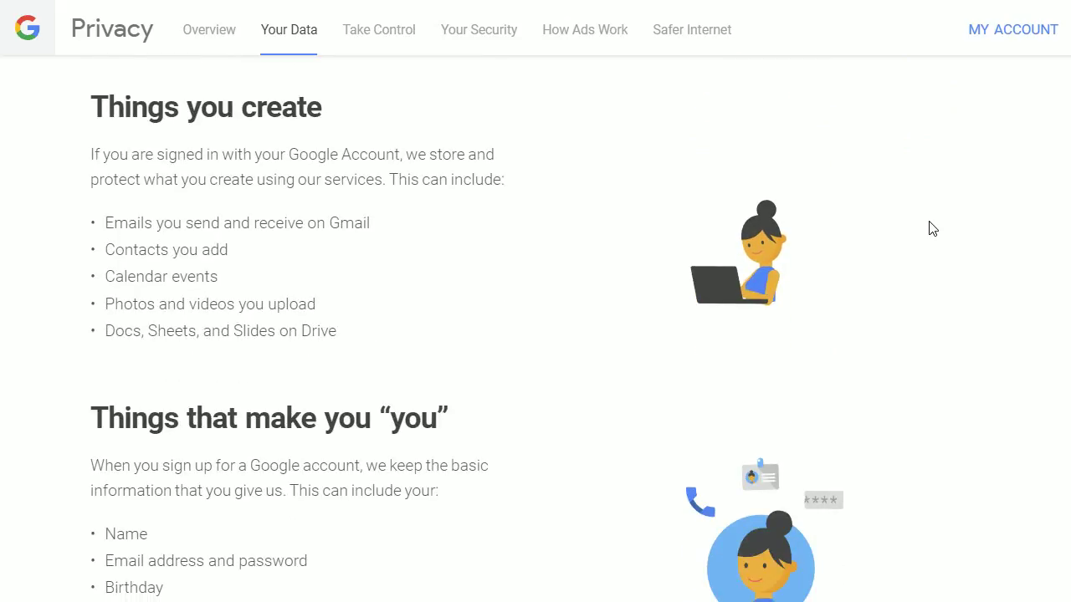
pyautogui.scroll(-3, 933, 228)
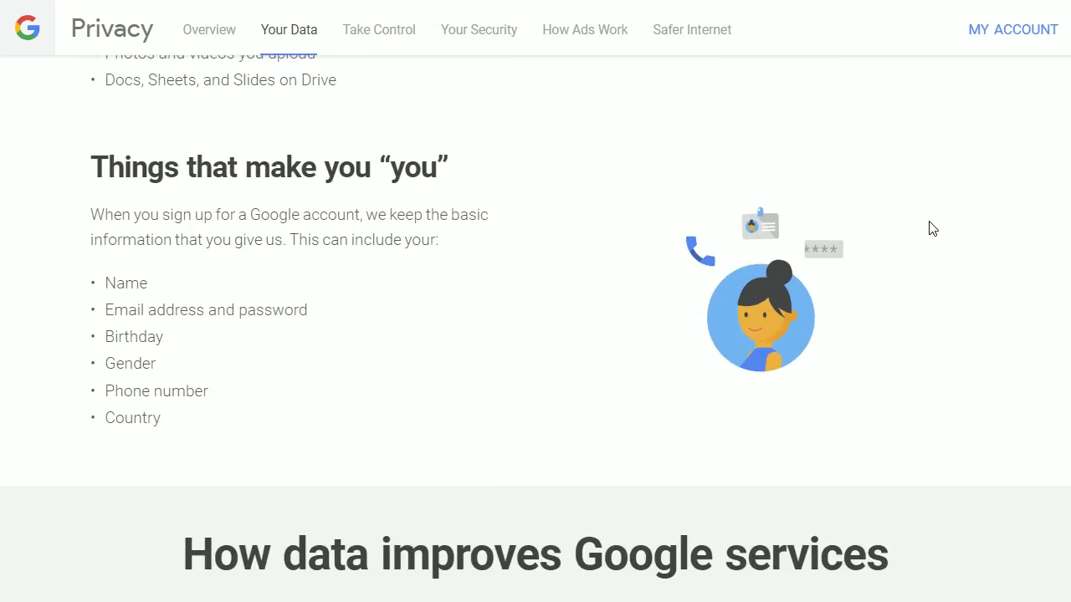
pyautogui.scroll(-3, 932, 227)
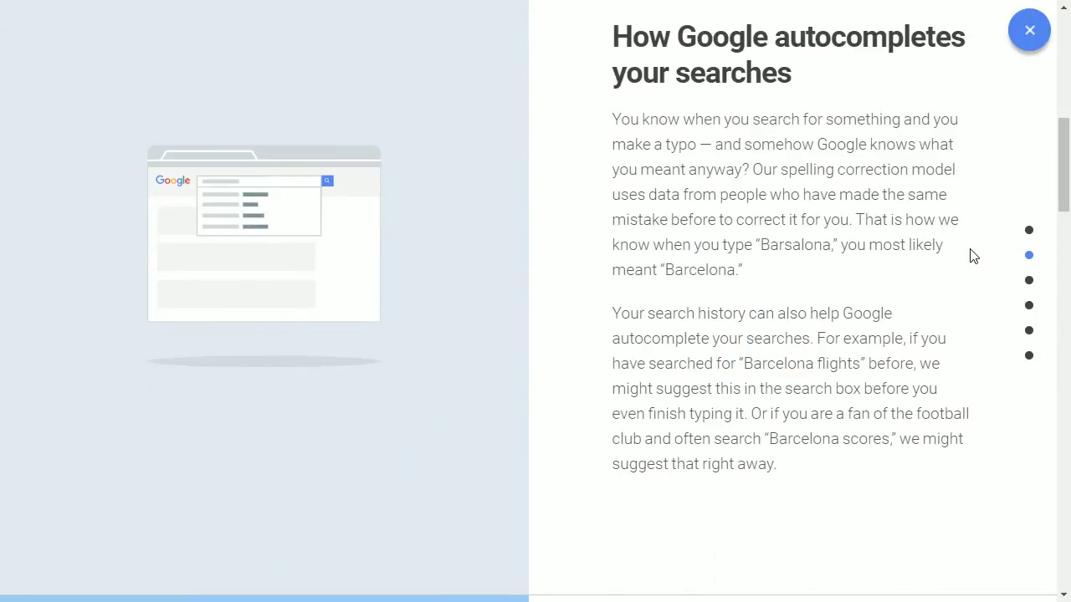
pyautogui.scroll(-5, 973, 256)
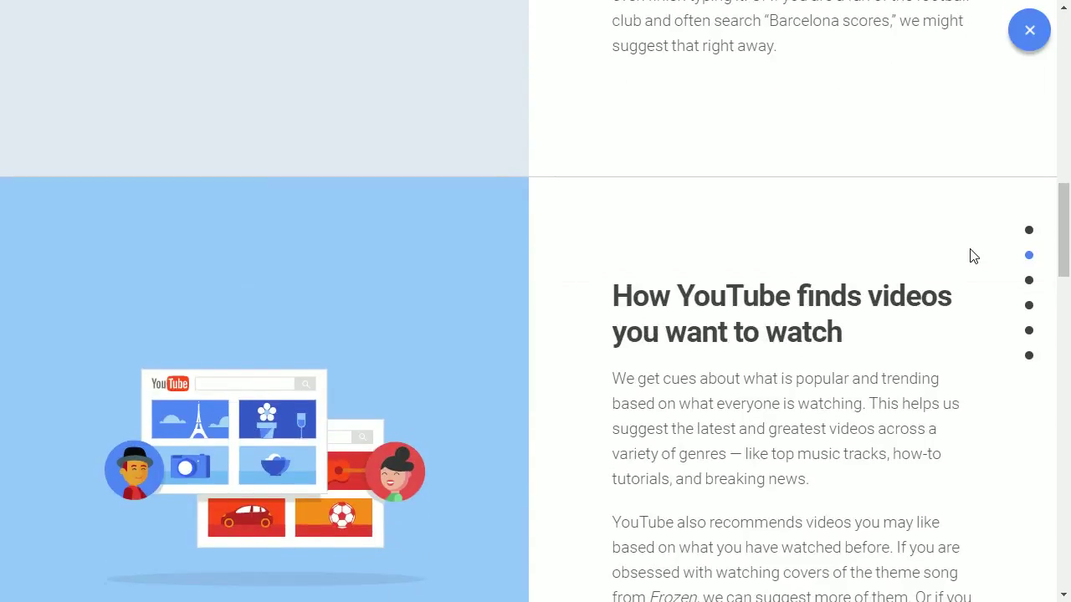
pyautogui.scroll(-4, 973, 256)
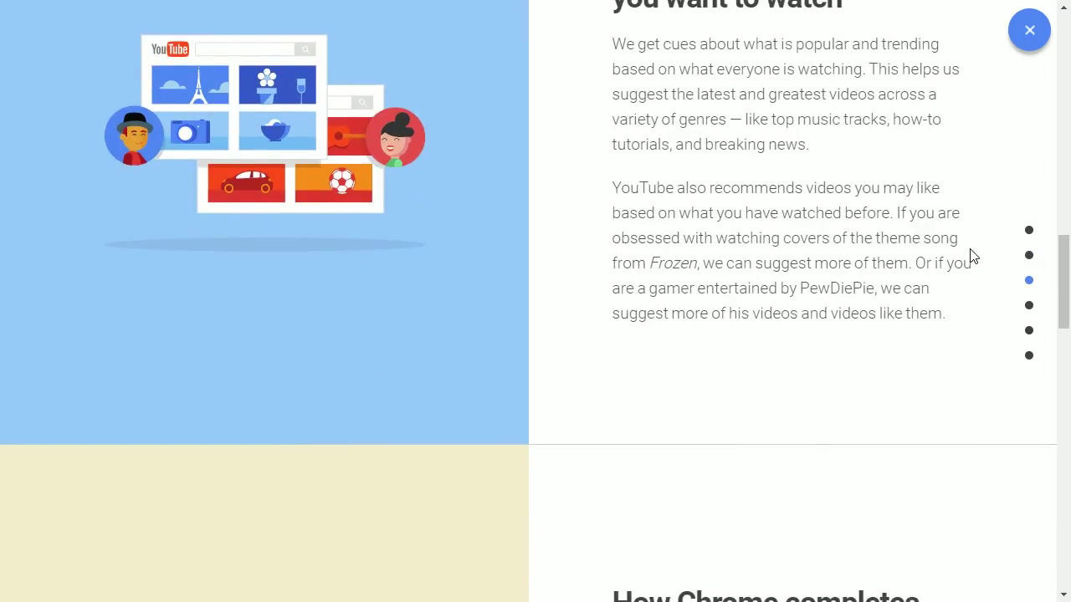
pyautogui.scroll(-4, 973, 256)
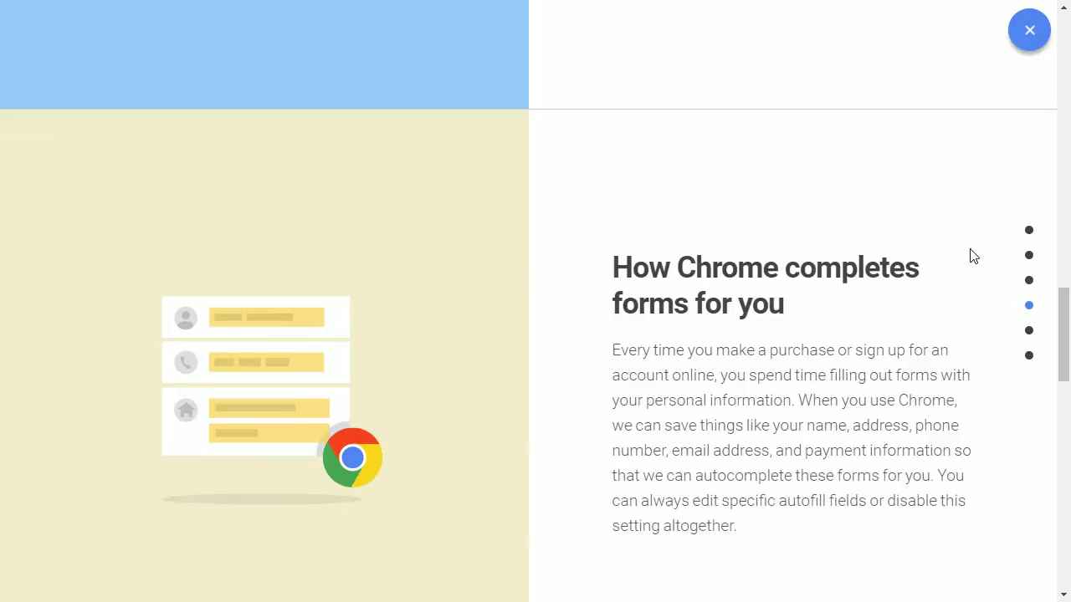
pyautogui.scroll(-4, 973, 256)
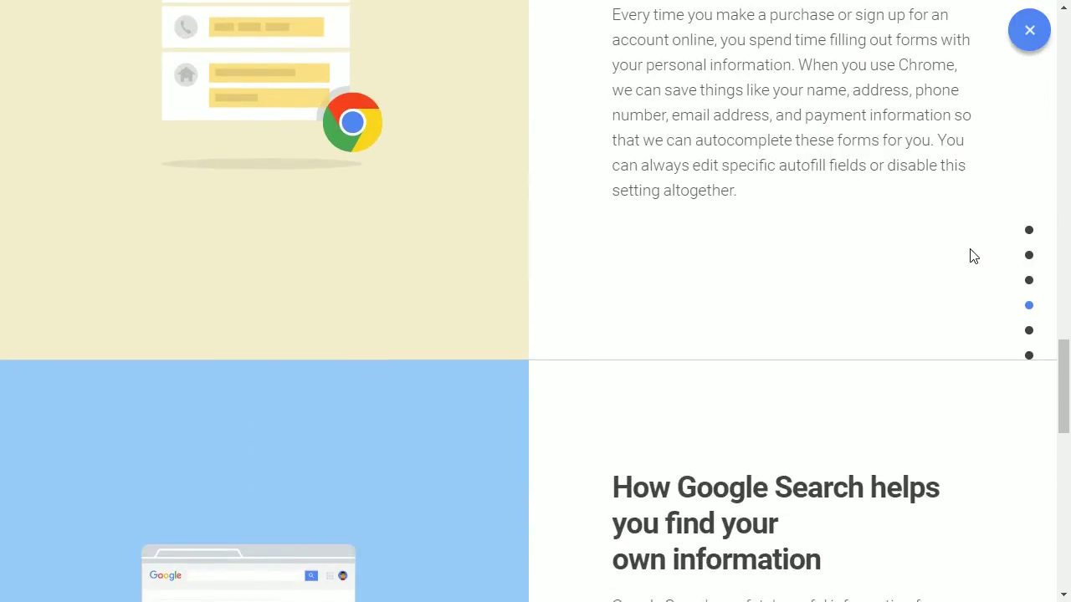